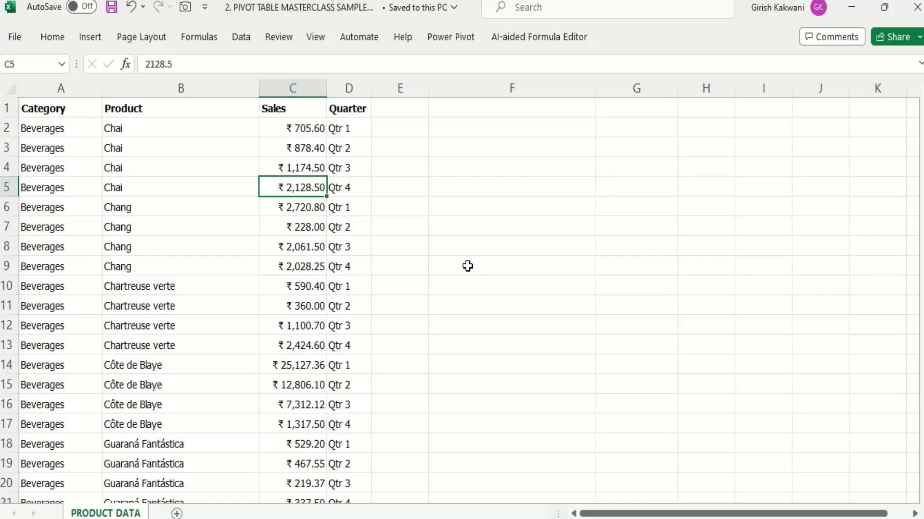
pyautogui.click(96, 41)
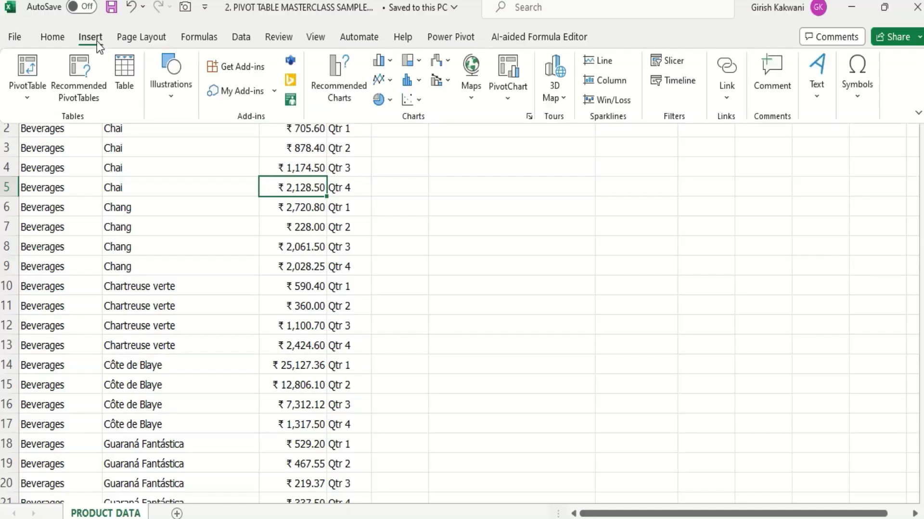
pyautogui.click(29, 100)
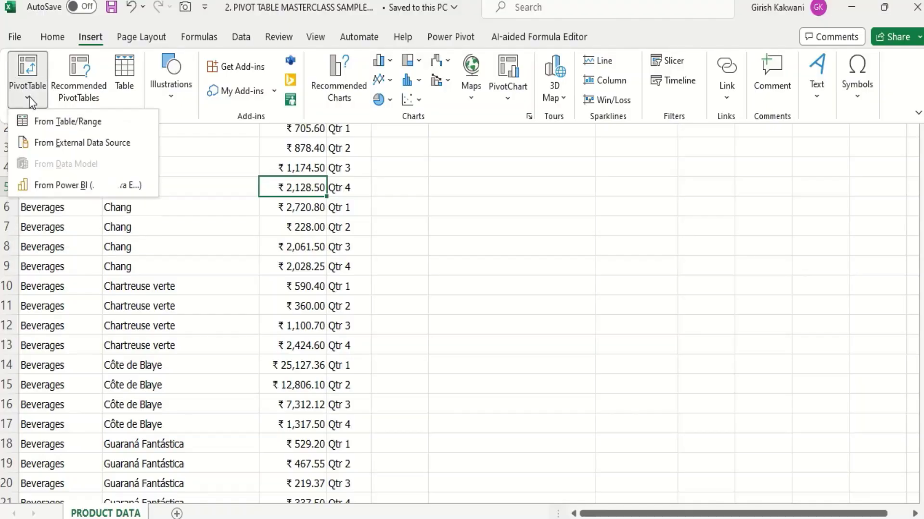
pyautogui.click(51, 123)
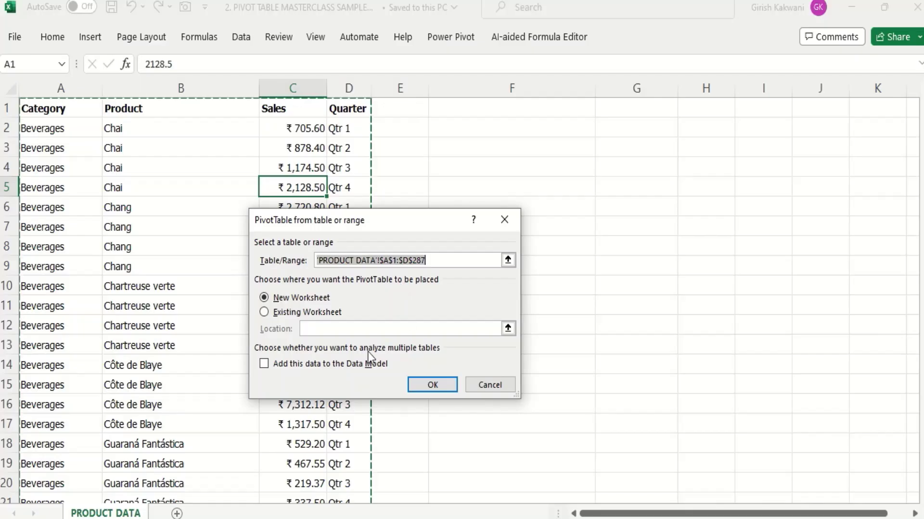
pyautogui.click(516, 221)
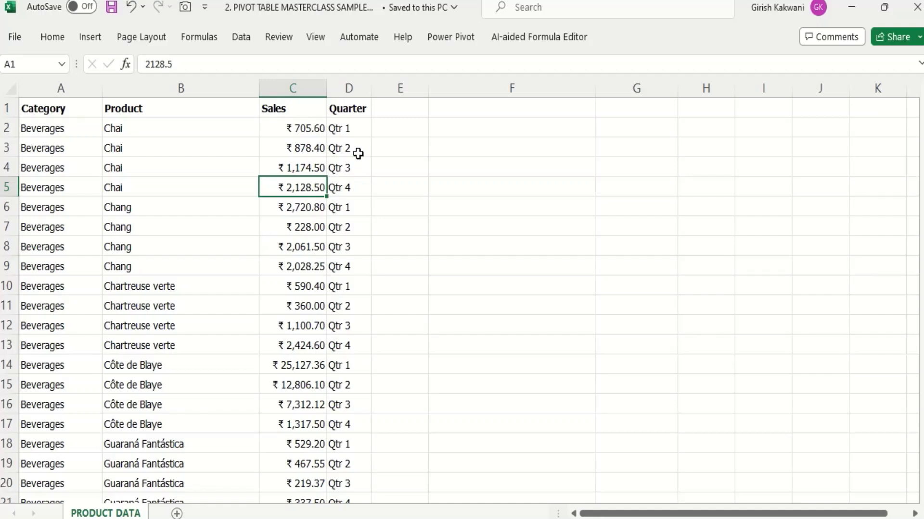
# - Create a PivotTable from the PRODUCT DATA range A1:D287 on a new worksheet
pyautogui.click(314, 146)
pyautogui.press('alt')
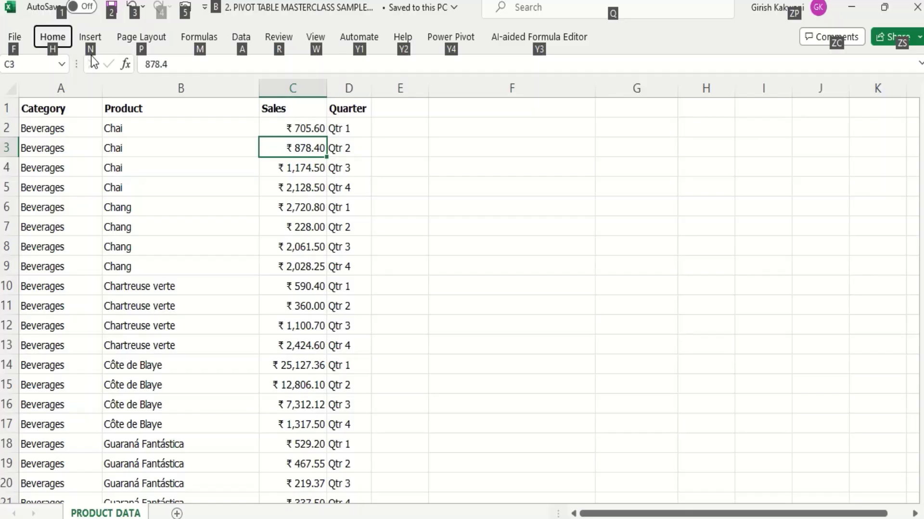
pyautogui.press('n')
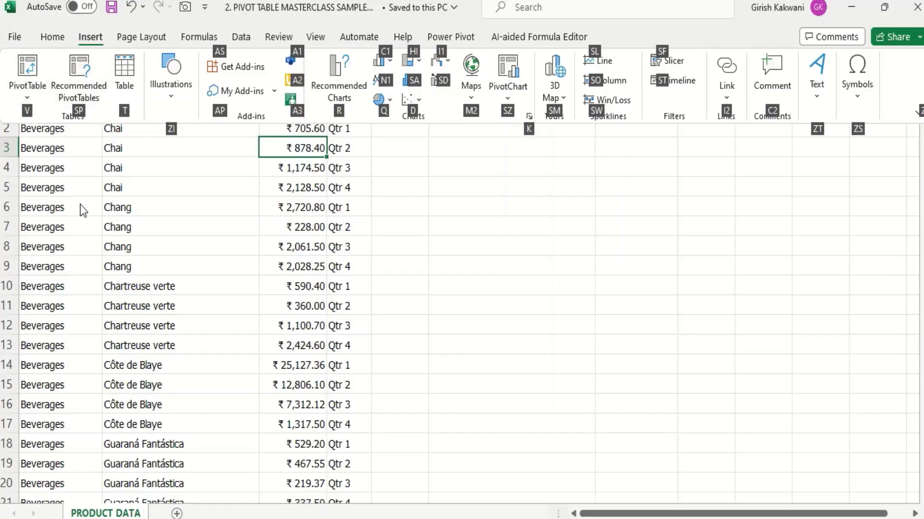
pyautogui.press('v')
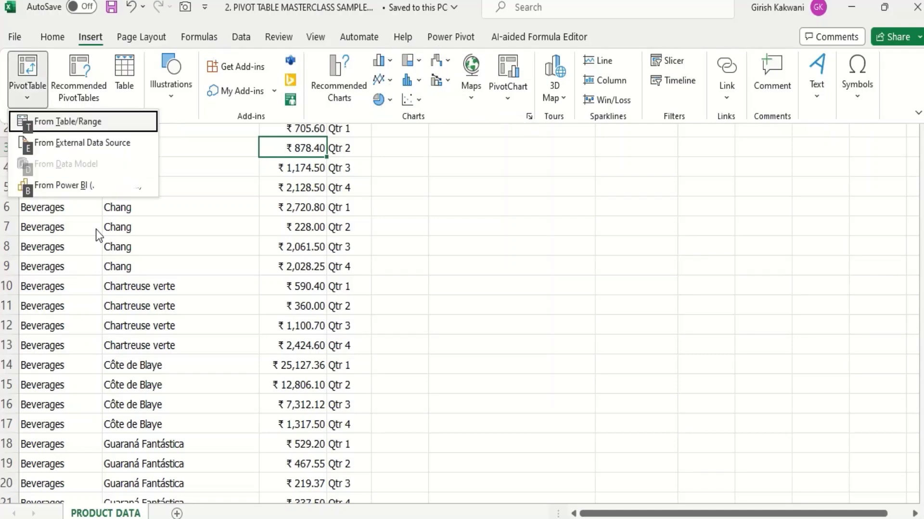
pyautogui.click(59, 129)
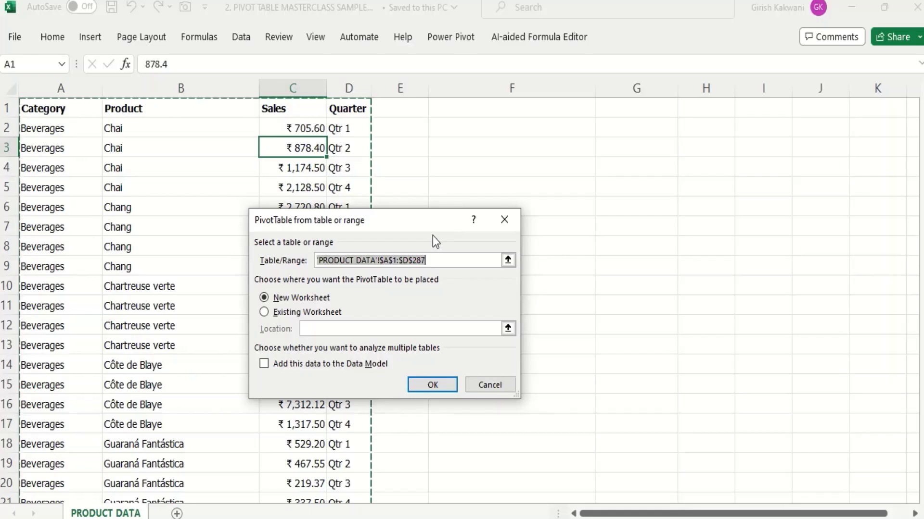
pyautogui.click(432, 385)
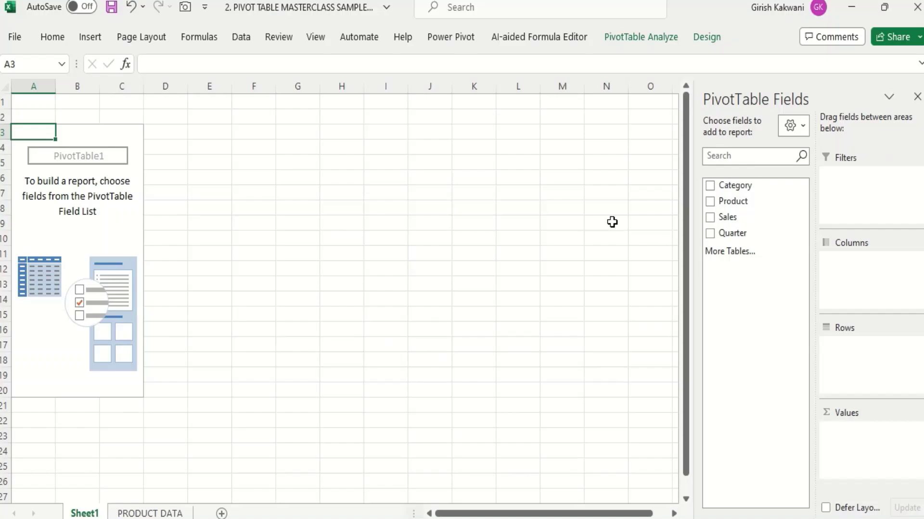
# - Switch the PivotTable field list to the stacked fields and areas layout and back to side-by-side
pyautogui.click(57, 207)
pyautogui.click(45, 225)
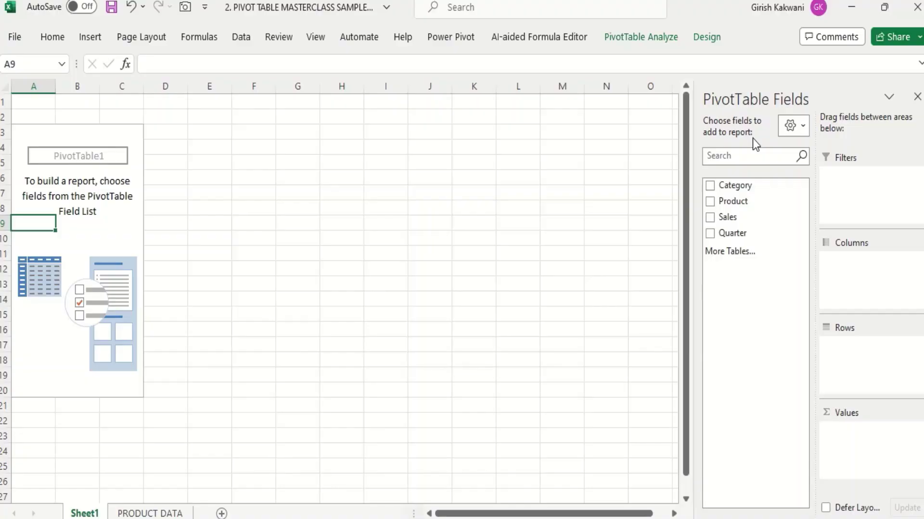
pyautogui.click(799, 128)
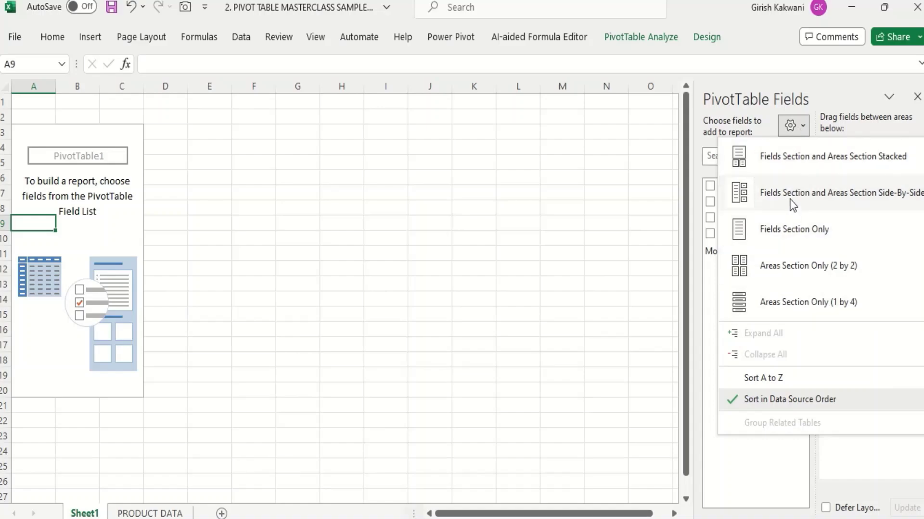
pyautogui.click(789, 162)
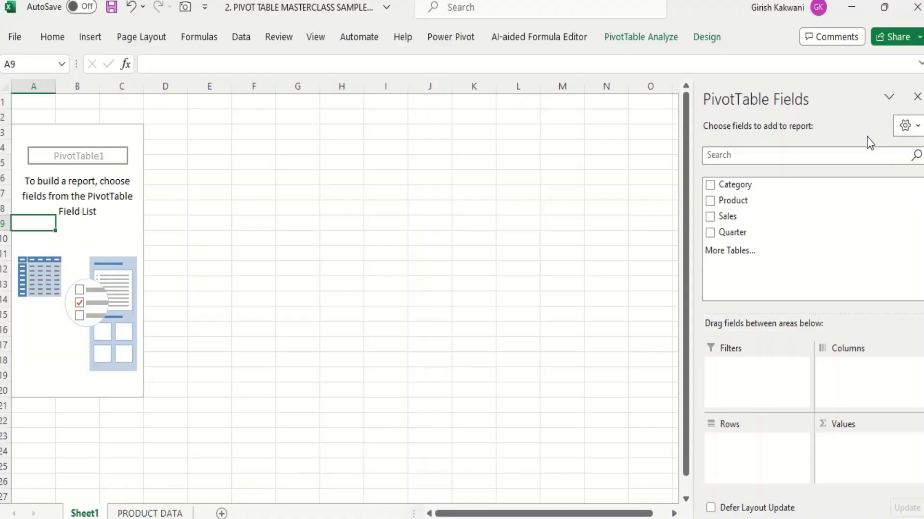
pyautogui.click(906, 126)
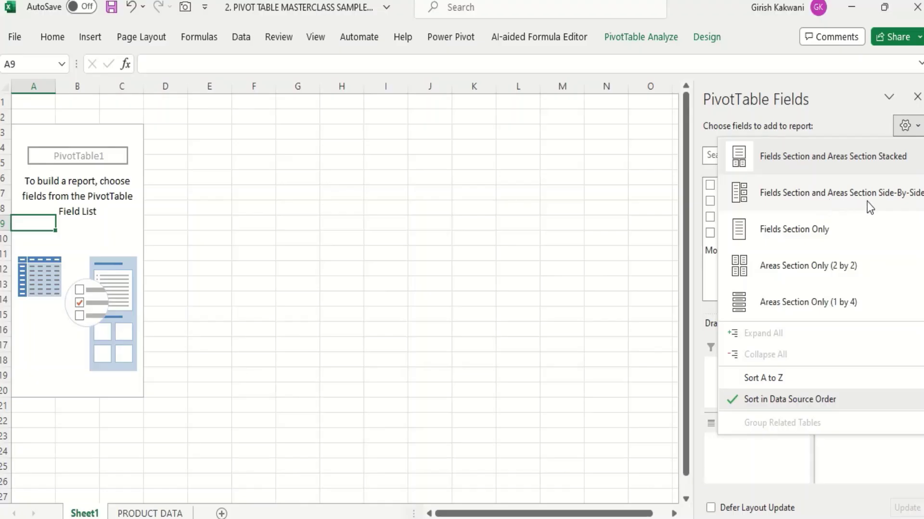
pyautogui.click(821, 192)
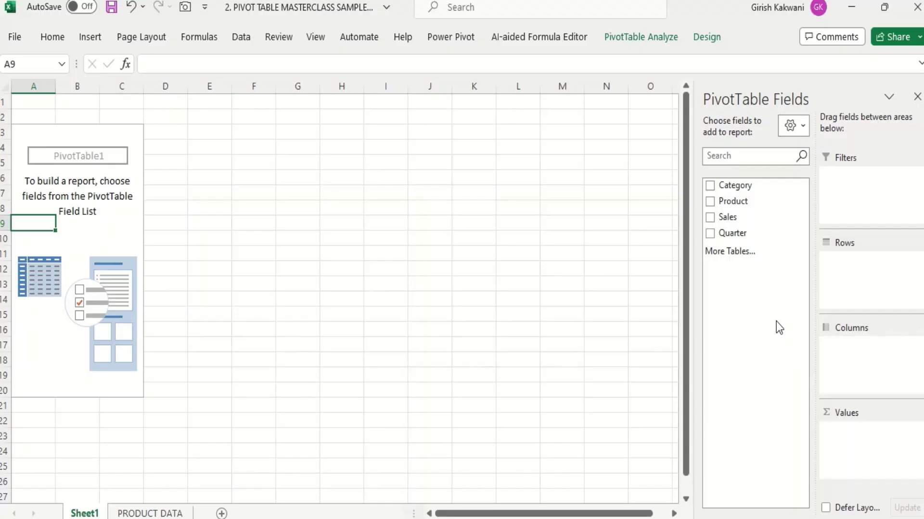
# - Open the PRODUCT DATA sheet and highlight columns A to D to review the source data
pyautogui.click(131, 514)
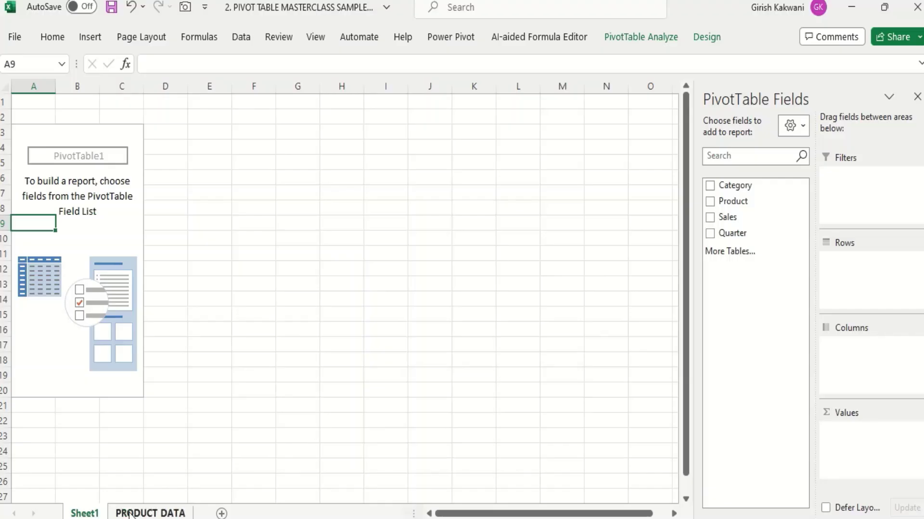
pyautogui.click(151, 173)
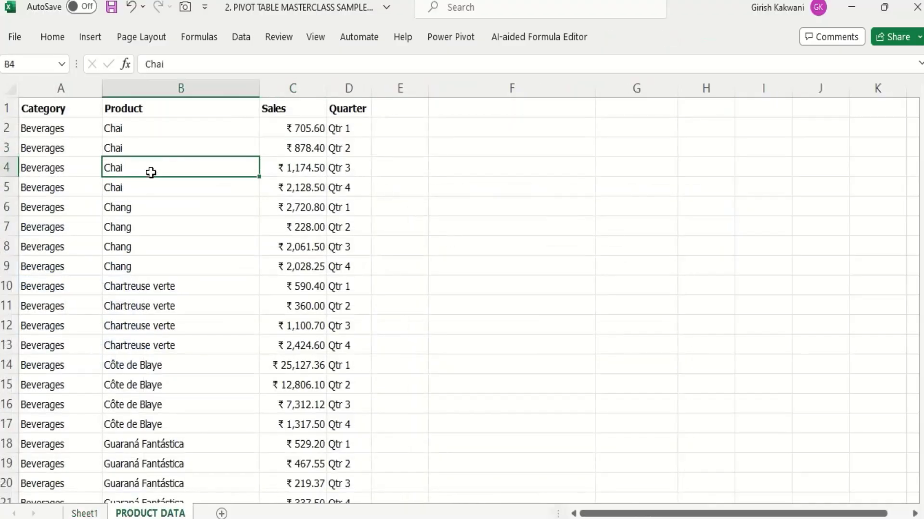
pyautogui.moveTo(66, 109); pyautogui.dragTo(339, 308)
pyautogui.click(86, 254)
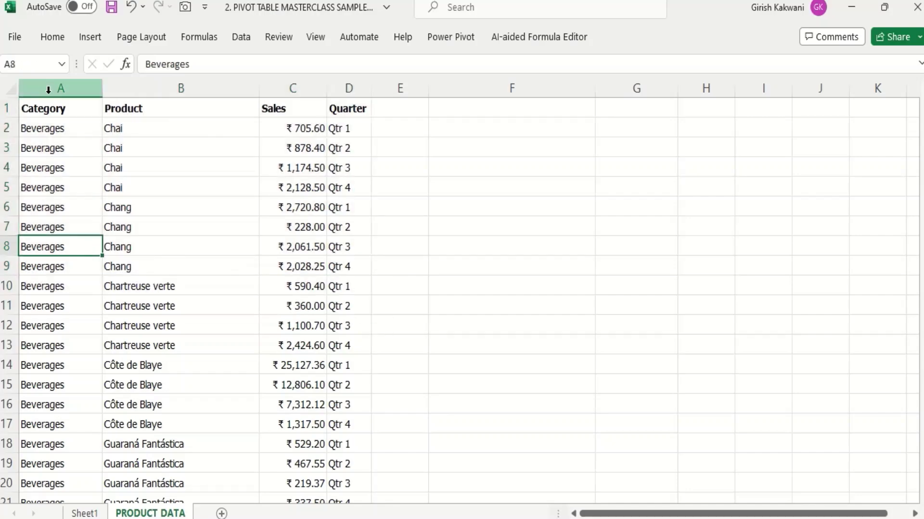
pyautogui.moveTo(48, 89); pyautogui.dragTo(367, 93)
pyautogui.click(76, 113)
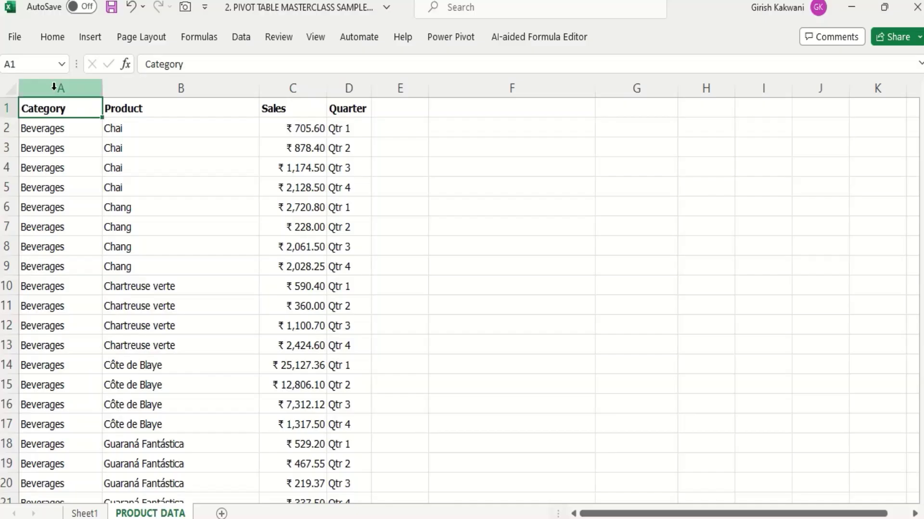
pyautogui.click(48, 84)
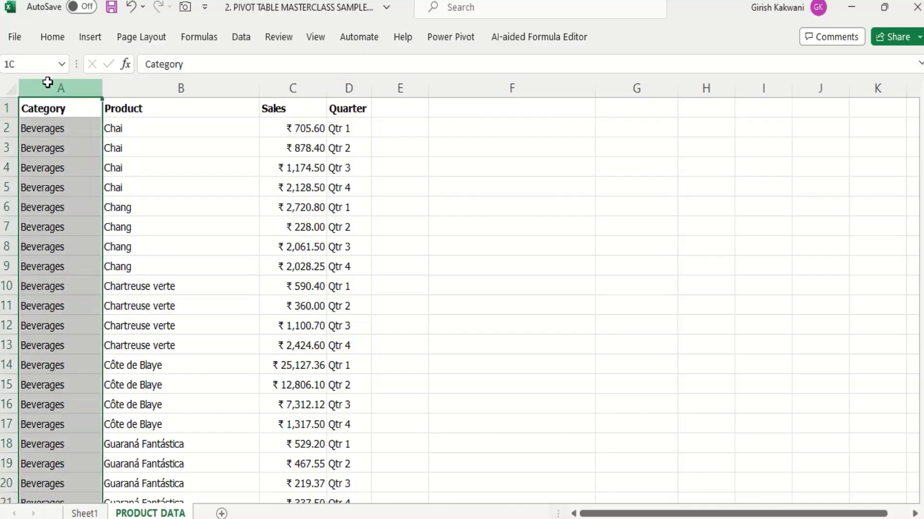
pyautogui.moveTo(48, 83); pyautogui.dragTo(337, 87)
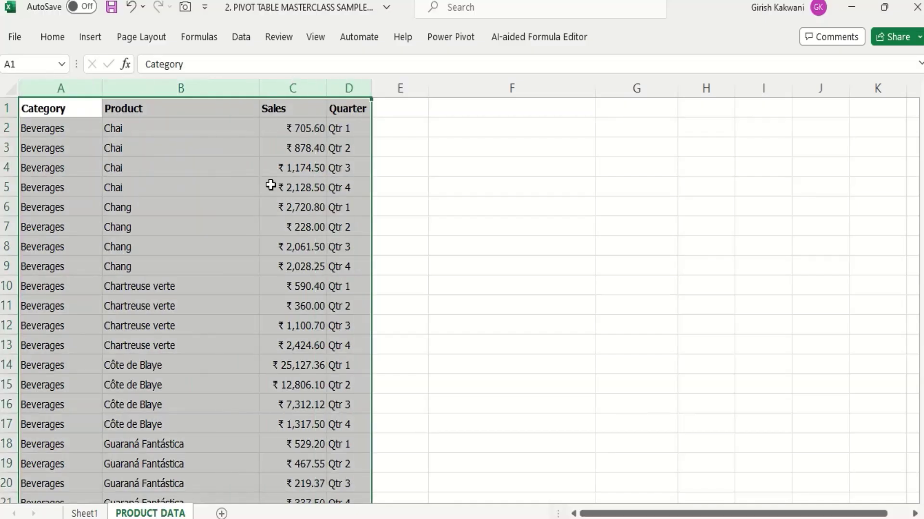
pyautogui.click(251, 200)
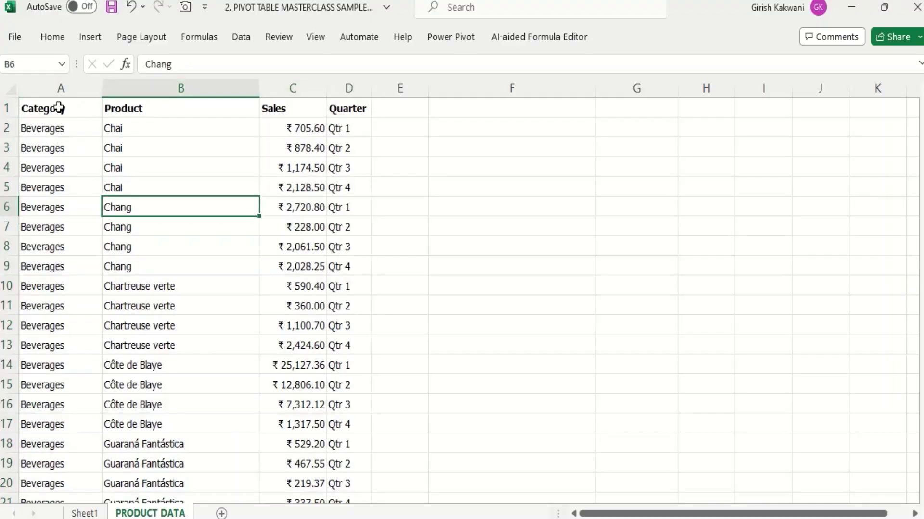
# - Add filters to the header row of the product data
pyautogui.click(58, 108)
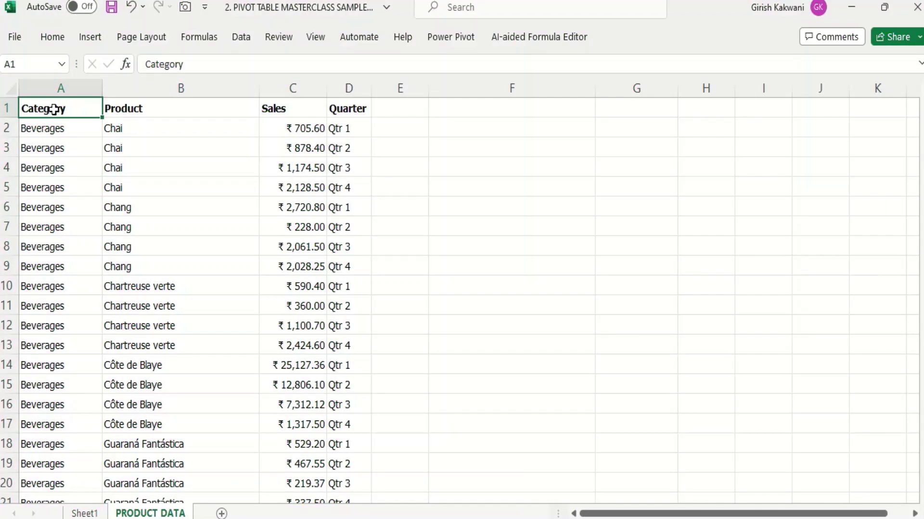
pyautogui.hotkey('ctrl', 'shift', 'l')
# - Examine the categories offered in the Category column's filter list
pyautogui.hotkey('alt', 'Down')
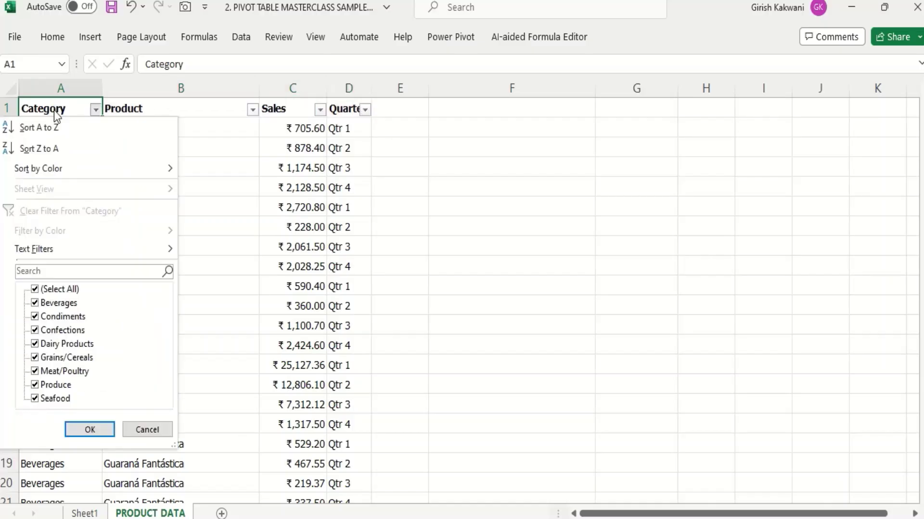
pyautogui.press('Down')
pyautogui.press('Down')
pyautogui.press('Down')
pyautogui.press('Down')
pyautogui.press('Down')
pyautogui.press('Down')
pyautogui.press('Down')
pyautogui.press('Down')
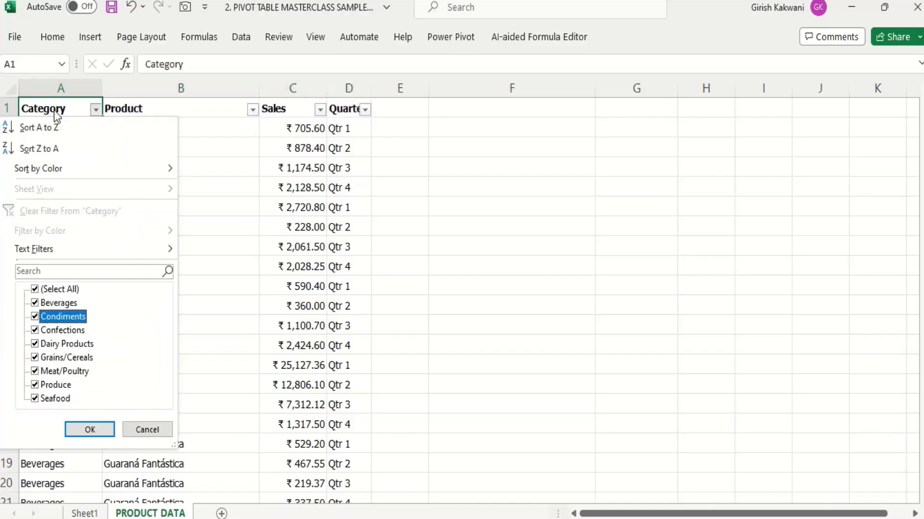
pyautogui.press('Down')
pyautogui.press('Down')
pyautogui.press('Down')
pyautogui.press('Down')
pyautogui.press('Down')
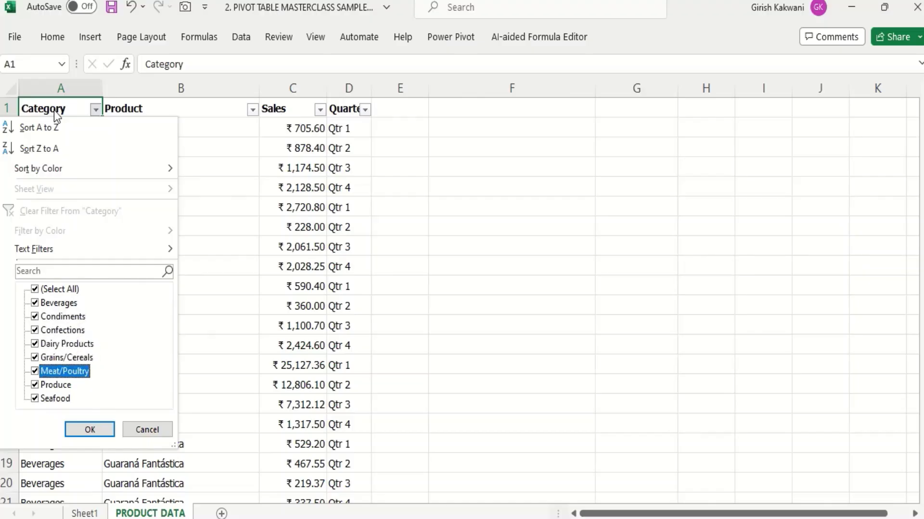
pyautogui.press('Escape')
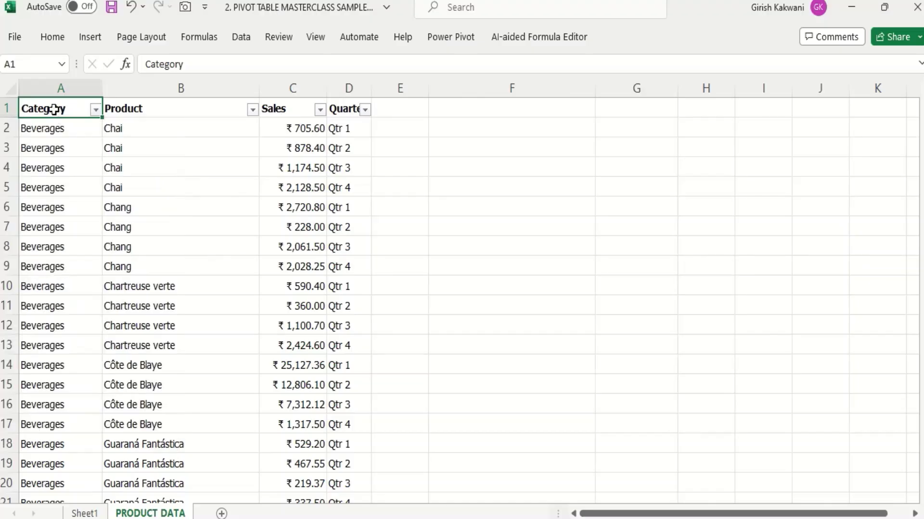
# - Filter the Category column to show only Beverages
pyautogui.press('Right')
pyautogui.press('Left')
pyautogui.hotkey('alt', 'Down')
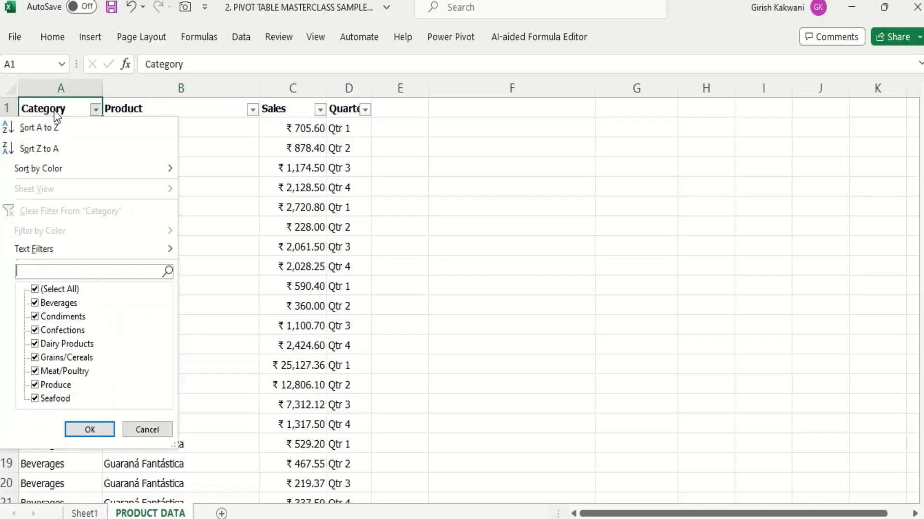
pyautogui.press('Down')
pyautogui.press('space')
pyautogui.press('Down')
pyautogui.press('space')
pyautogui.press('Return')
# - Examine the products listed in the Product column's filter for the Beverages category
pyautogui.press('Right')
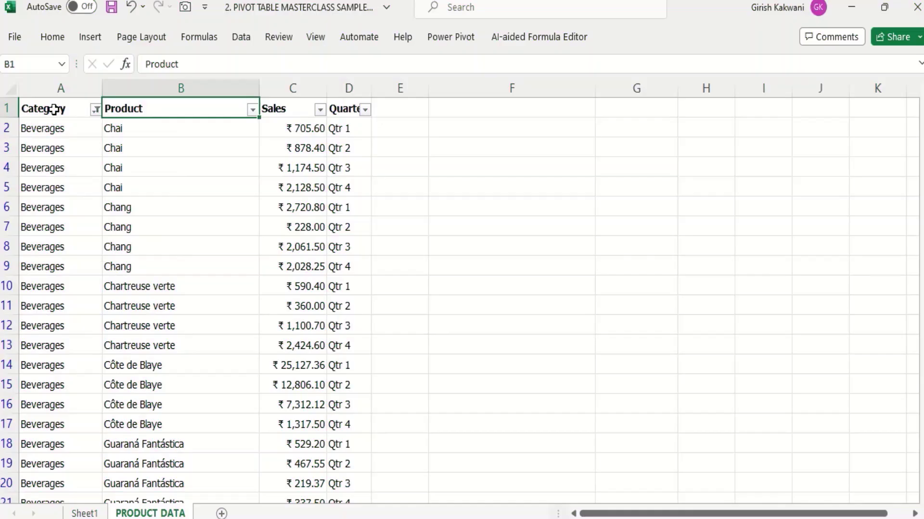
pyautogui.hotkey('alt', 'Down')
pyautogui.press('Down')
pyautogui.press('Down')
pyautogui.press('Down')
pyautogui.press('Down')
pyautogui.press('Down')
pyautogui.press('Down')
pyautogui.press('Down')
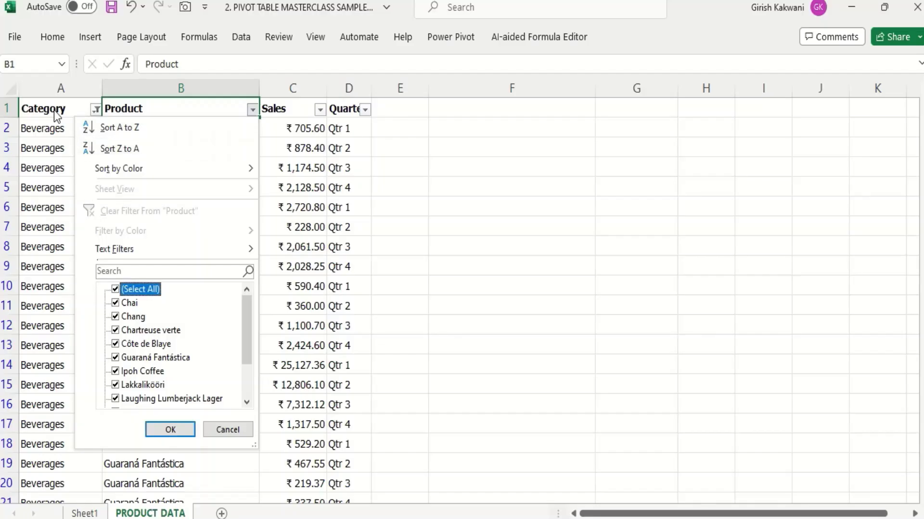
pyautogui.press('Down')
pyautogui.press('Down')
pyautogui.press('Down')
pyautogui.press('Down')
pyautogui.press('Down')
pyautogui.press('Down')
pyautogui.press('Down')
pyautogui.press('Down')
pyautogui.press('Down')
pyautogui.press('Down')
pyautogui.press('Down')
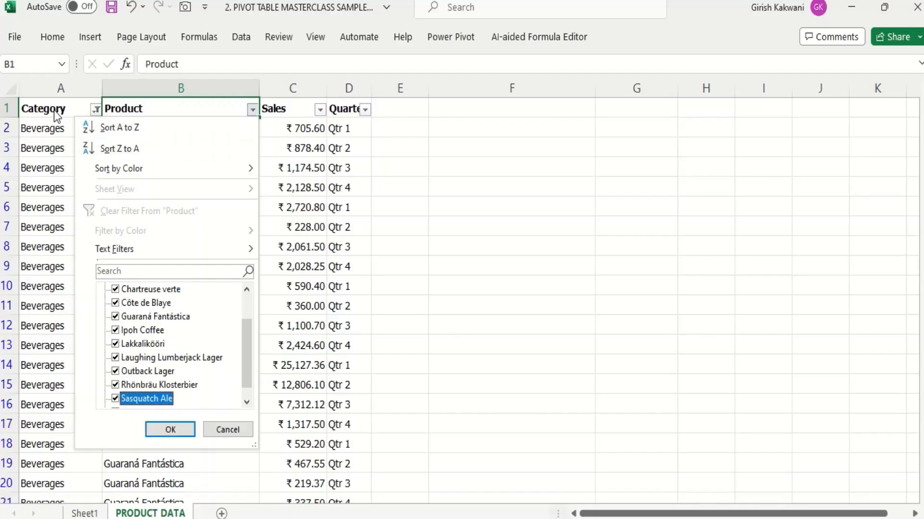
pyautogui.press('Escape')
# - Review the filter values of the Sales and Quarter columns
pyautogui.press('Right')
pyautogui.hotkey('alt', 'Down')
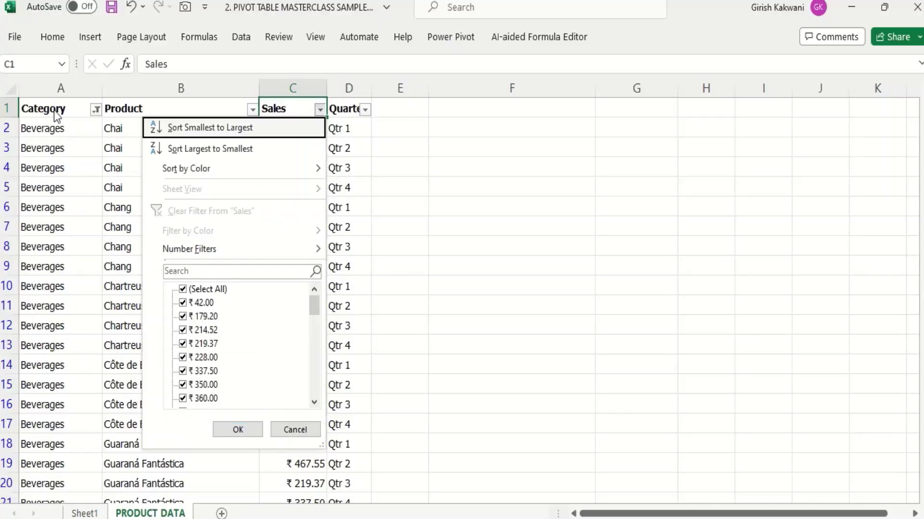
pyautogui.press('Escape')
pyautogui.press('Right')
pyautogui.hotkey('alt', 'Down')
pyautogui.press('Down')
pyautogui.press('Down')
pyautogui.press('Down')
pyautogui.press('Down')
pyautogui.press('Down')
pyautogui.press('Down')
pyautogui.press('Down')
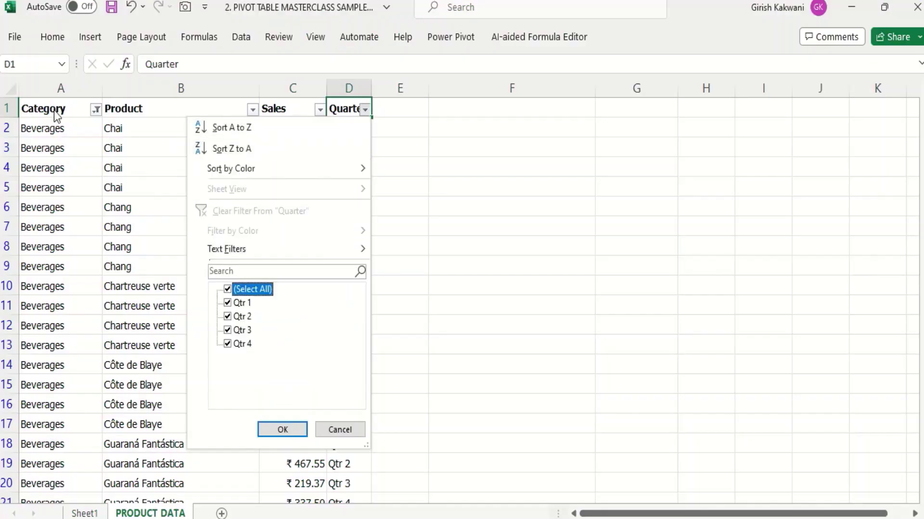
pyautogui.press('Escape')
# - Clear the filter from the Category column
pyautogui.press('Left')
pyautogui.press('Left')
pyautogui.press('Left')
pyautogui.hotkey('alt', 'Down')
pyautogui.press('Down')
pyautogui.press('Down')
pyautogui.press('Down')
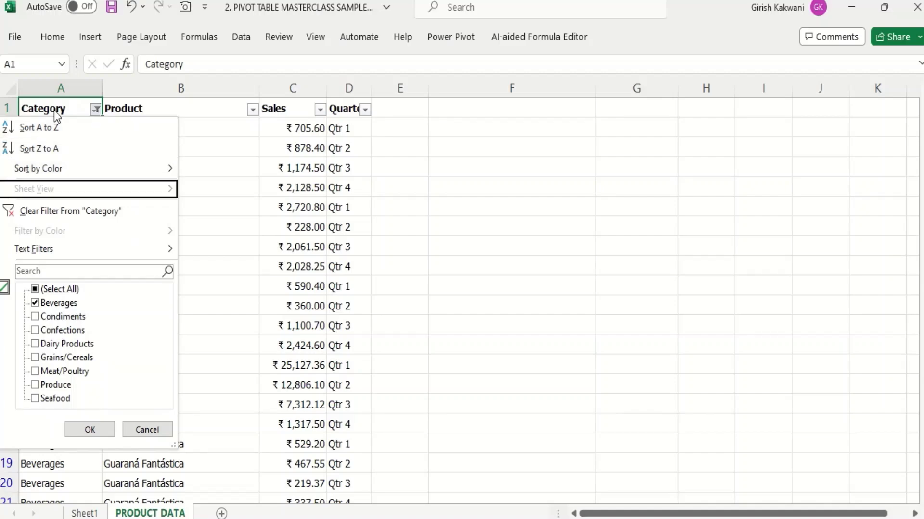
pyautogui.press('Escape')
# - Highlight the data columns starting from Category and return to the Category header cell
pyautogui.hotkey('ctrl', 'space')
pyautogui.hotkey('shift', 'Right')
pyautogui.hotkey('shift', 'Right')
pyautogui.hotkey('shift', 'Right')
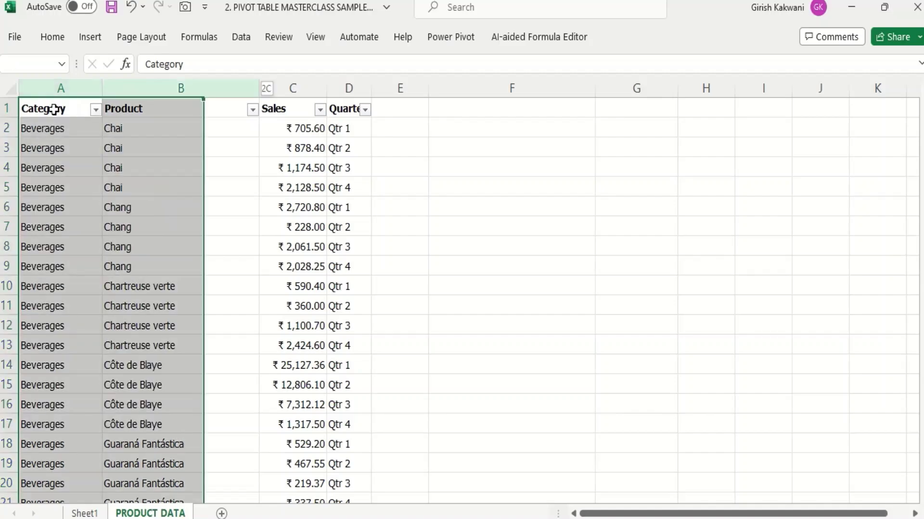
pyautogui.press('Left')
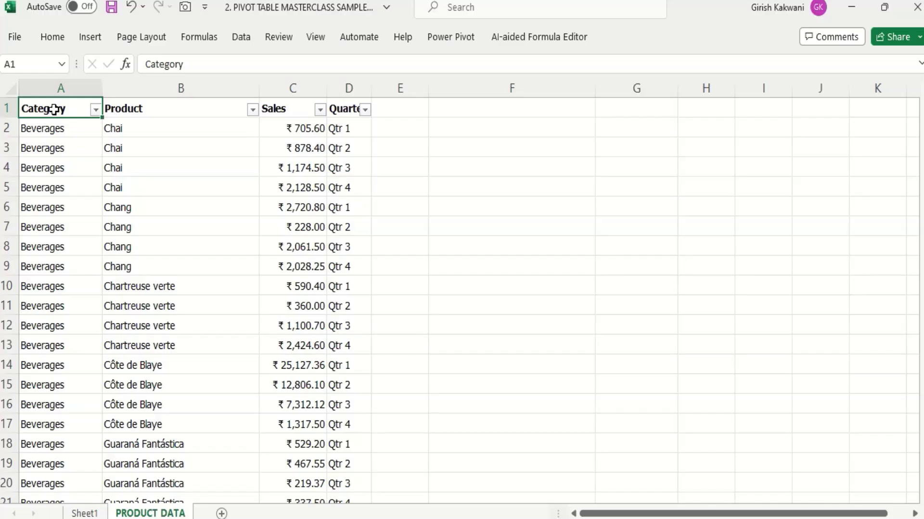
# - Return to the empty PivotTable on Sheet1 and add the Category field as a report filter
pyautogui.click(84, 514)
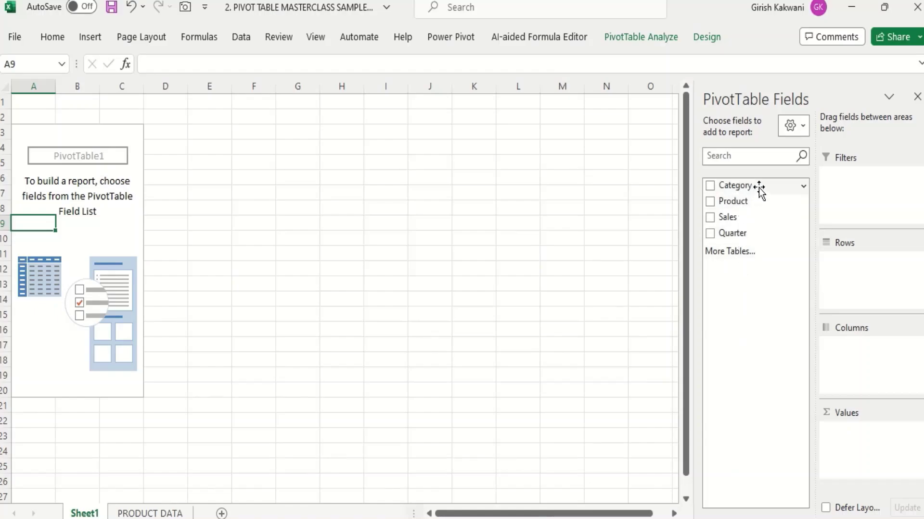
pyautogui.click(166, 513)
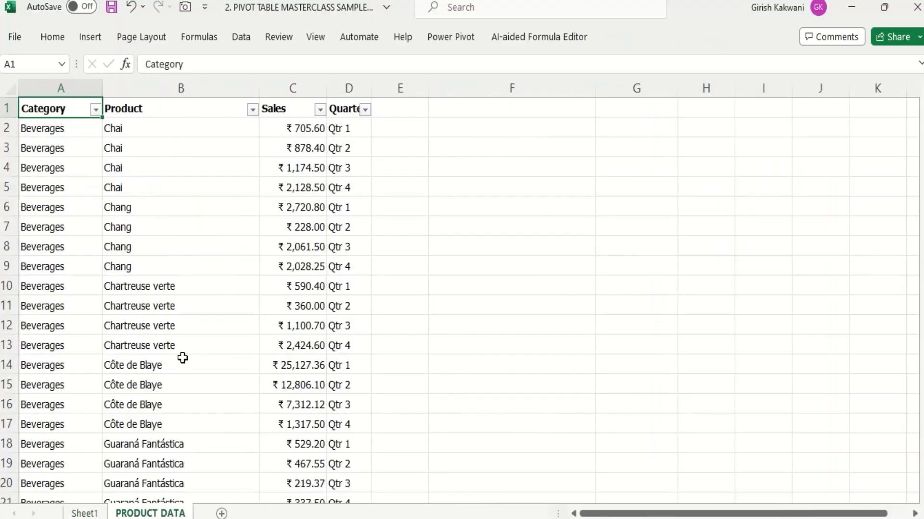
pyautogui.click(79, 514)
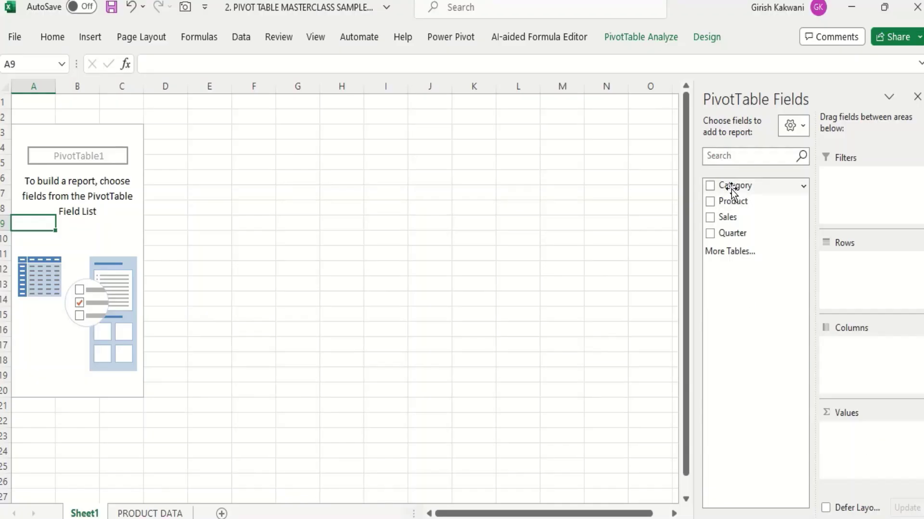
pyautogui.moveTo(731, 189); pyautogui.dragTo(878, 182)
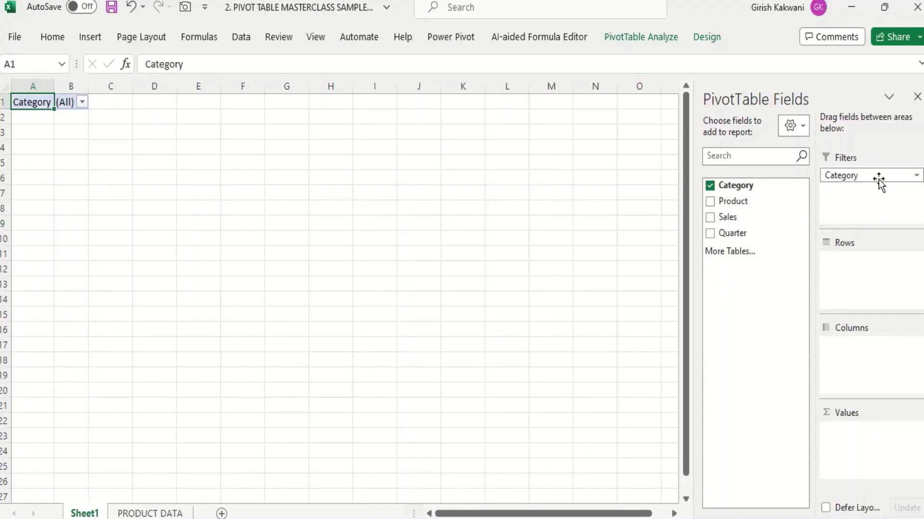
# - Filter the PivotTable's Category report filter to Beverages only, with multiple item selection enabled
pyautogui.click(82, 103)
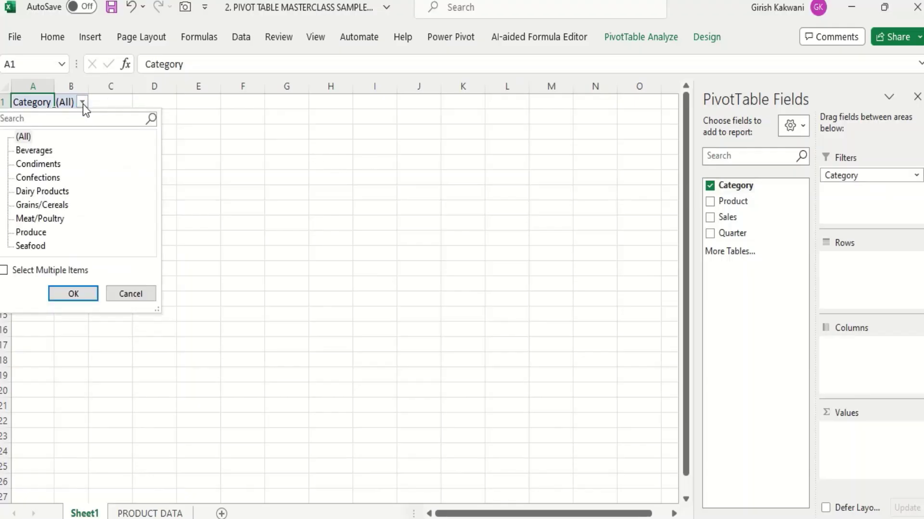
pyautogui.click(4, 271)
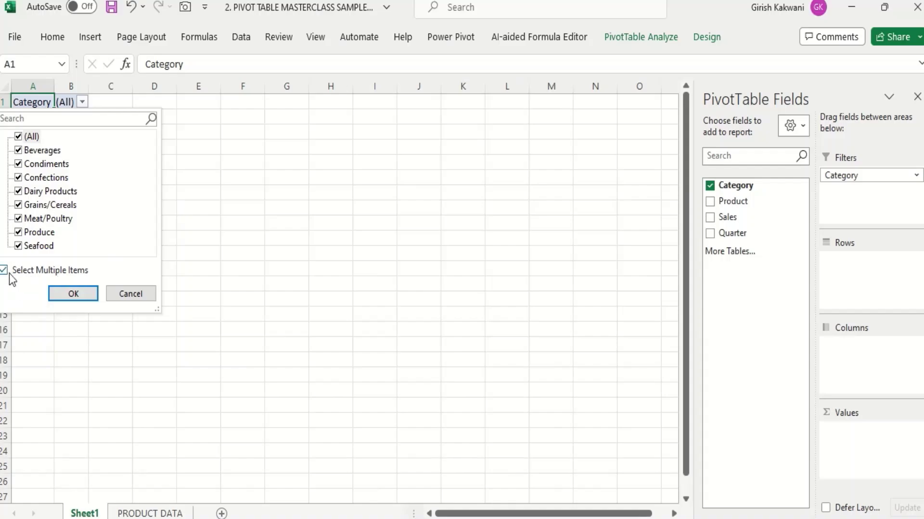
pyautogui.click(18, 137)
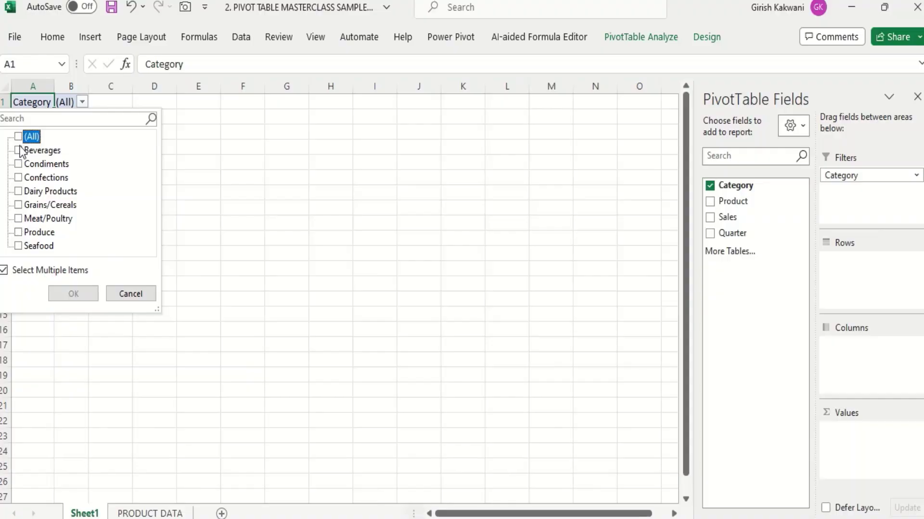
pyautogui.click(18, 151)
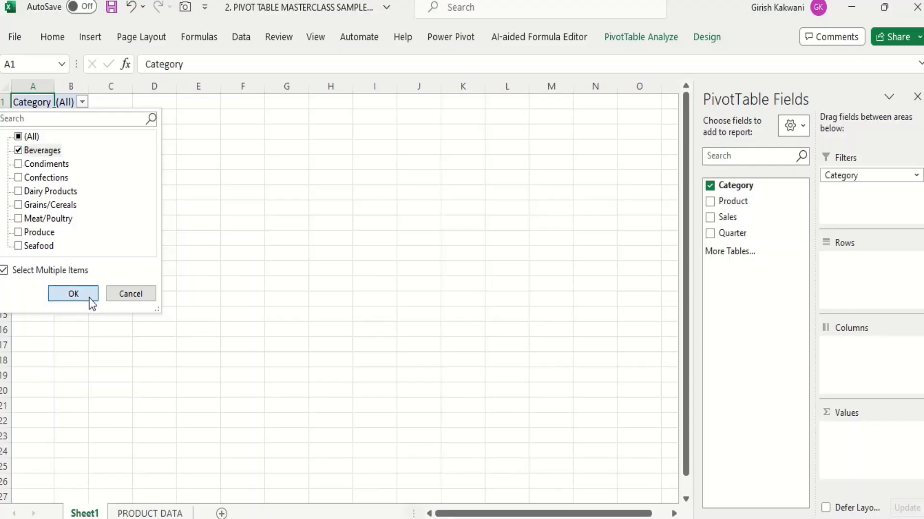
pyautogui.click(89, 298)
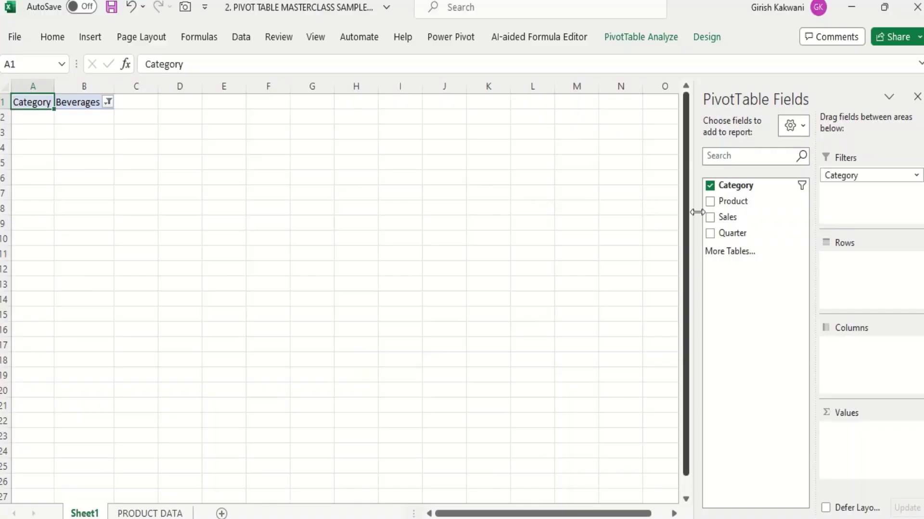
# - Add the Product field to the PivotTable rows and highlight the listed beverage product names
pyautogui.moveTo(740, 209); pyautogui.dragTo(864, 275)
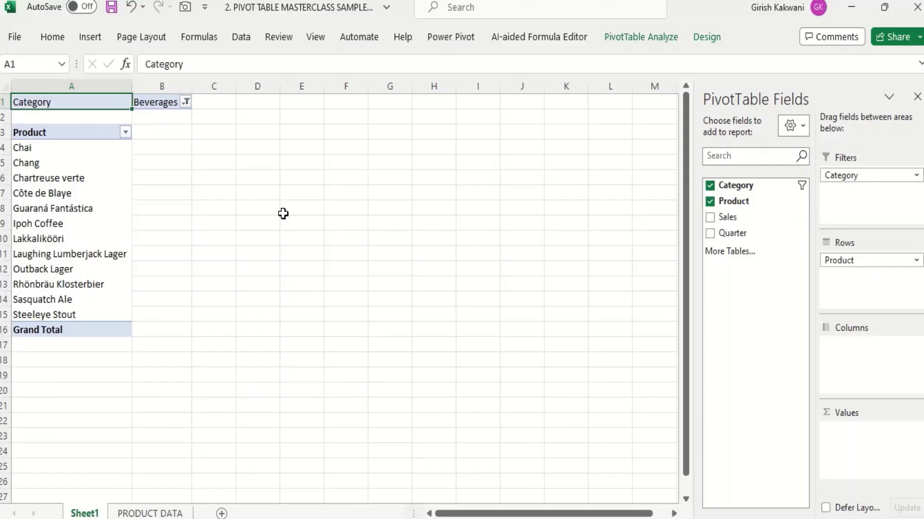
pyautogui.click(173, 101)
pyautogui.moveTo(41, 147); pyautogui.dragTo(75, 309)
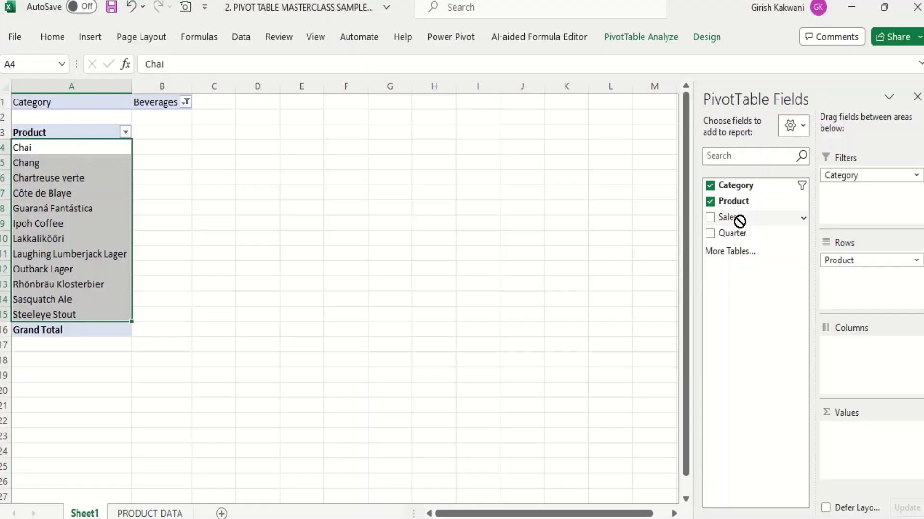
# - Add the Sales field to the PivotTable values as a sum and highlight each product's sales figures
pyautogui.moveTo(733, 218); pyautogui.dragTo(881, 432)
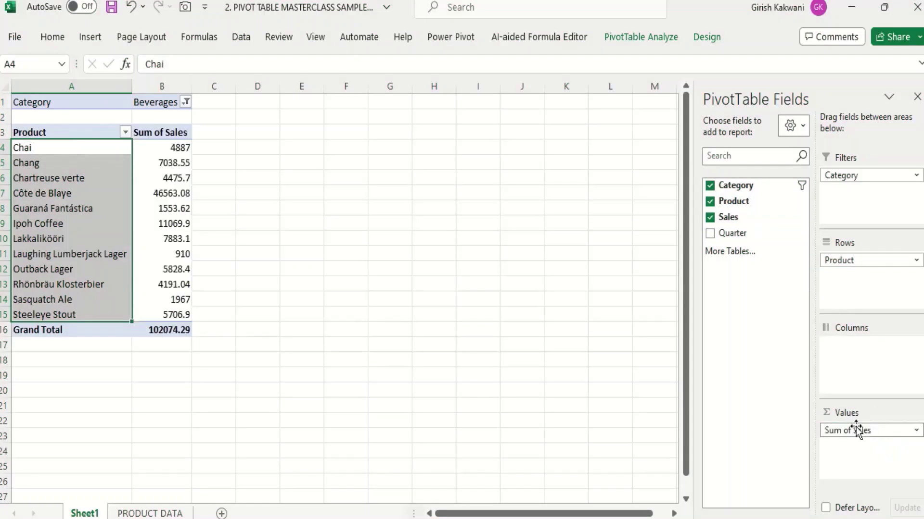
pyautogui.moveTo(170, 148); pyautogui.dragTo(179, 329)
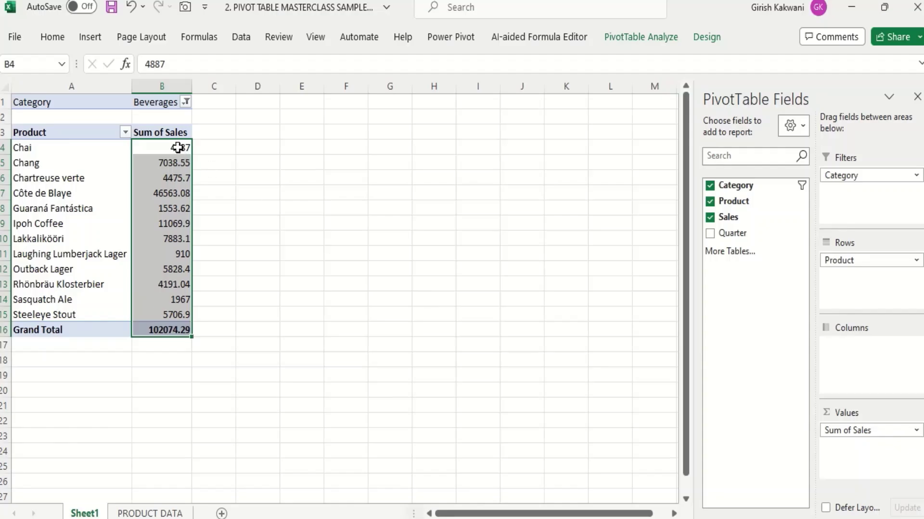
pyautogui.moveTo(181, 148); pyautogui.dragTo(185, 316)
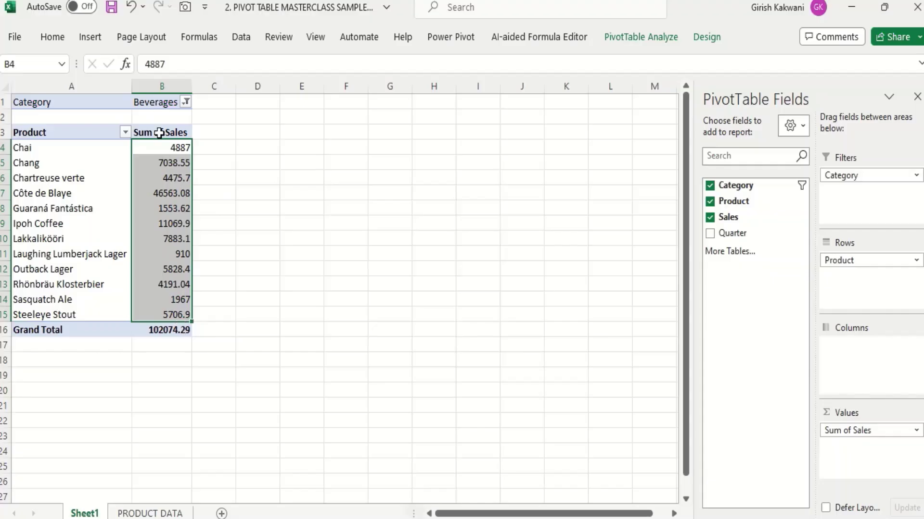
pyautogui.click(159, 131)
# - Add the Quarter field to the PivotTable columns to split product sales by quarter
pyautogui.click(168, 179)
pyautogui.moveTo(168, 181)
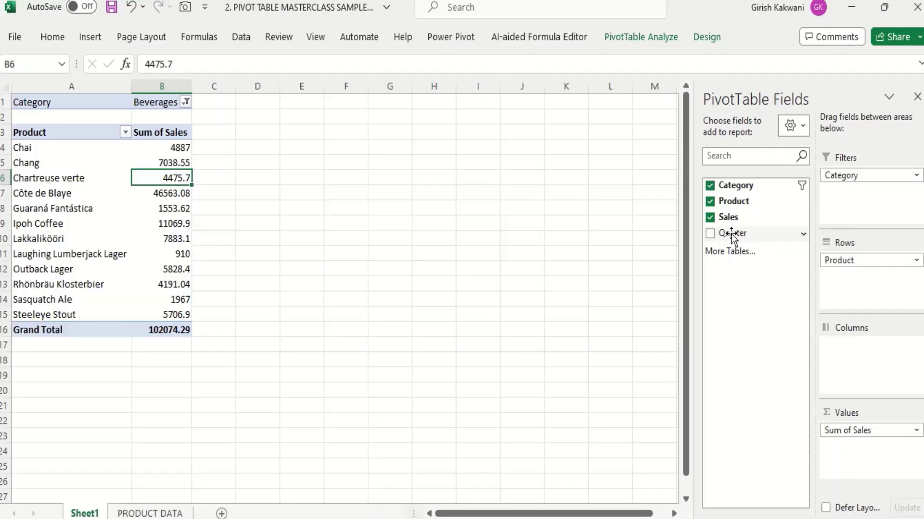
pyautogui.moveTo(731, 234); pyautogui.dragTo(871, 359)
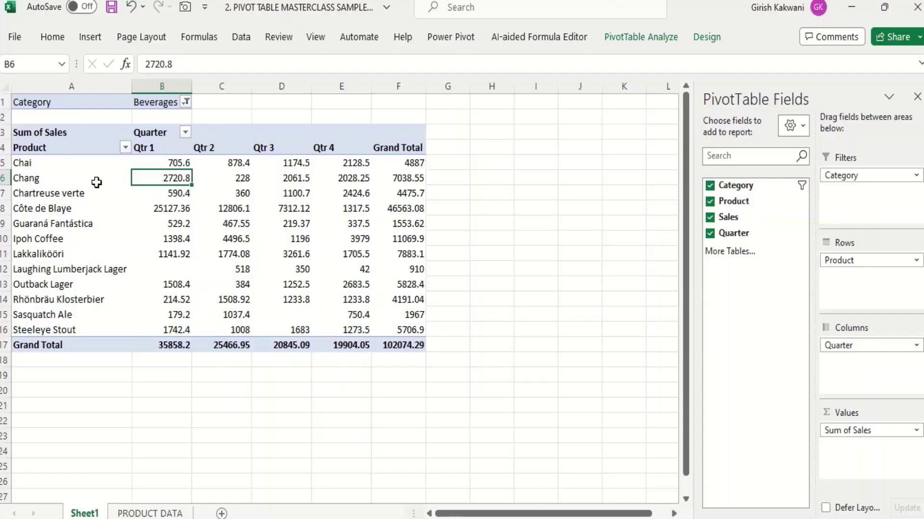
# - Examine the Beverages report's product rows, the sales columns for Qtr 1 to Qtr 4 and the Grand Total column
pyautogui.click(168, 102)
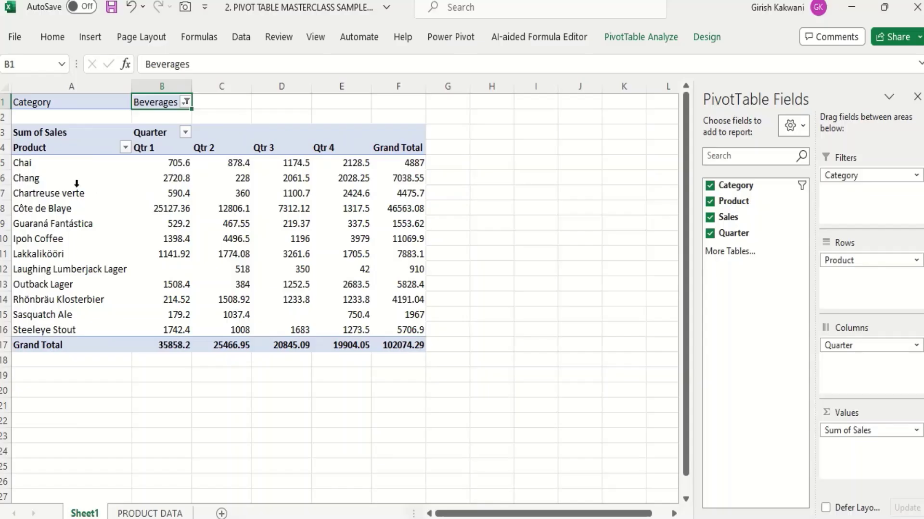
pyautogui.moveTo(45, 164); pyautogui.dragTo(69, 328)
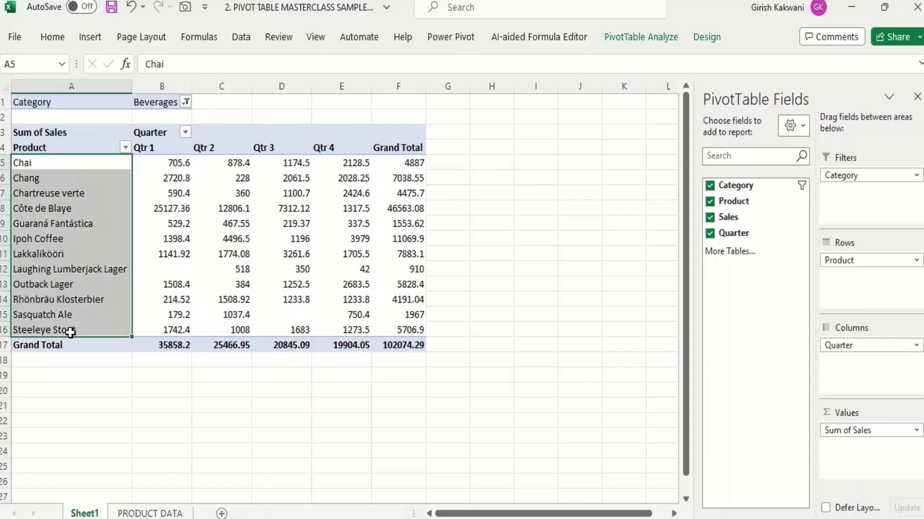
pyautogui.moveTo(173, 172); pyautogui.dragTo(410, 332)
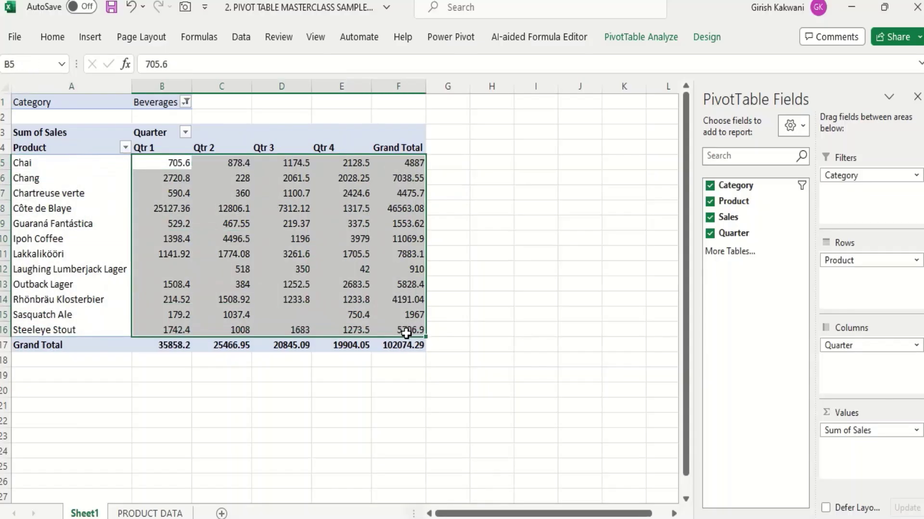
pyautogui.click(271, 302)
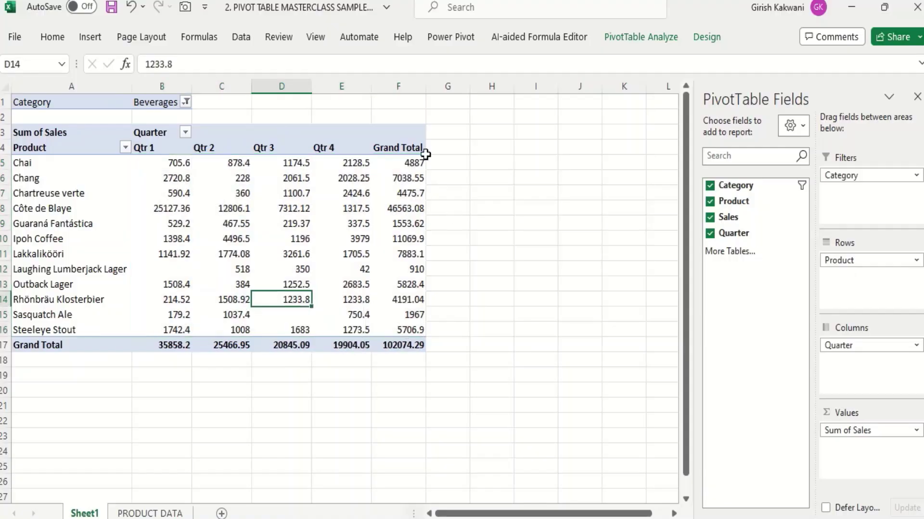
pyautogui.click(414, 163)
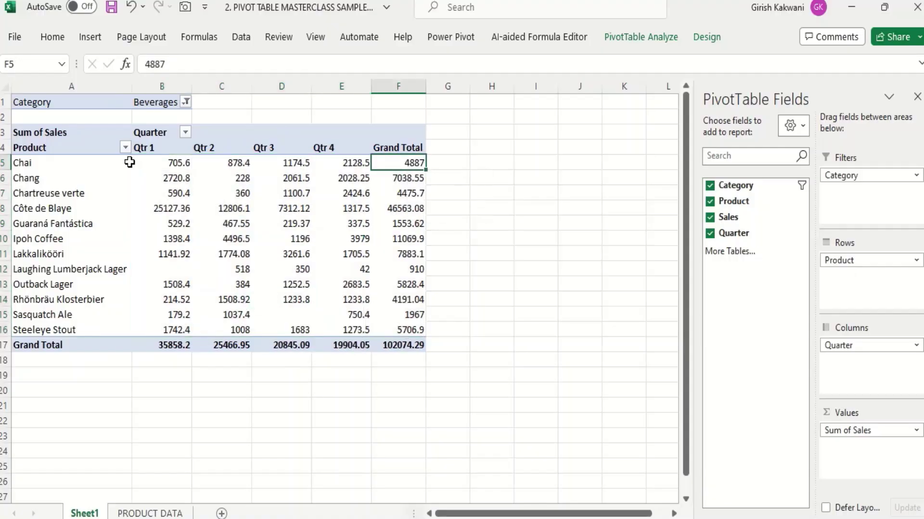
pyautogui.click(160, 148)
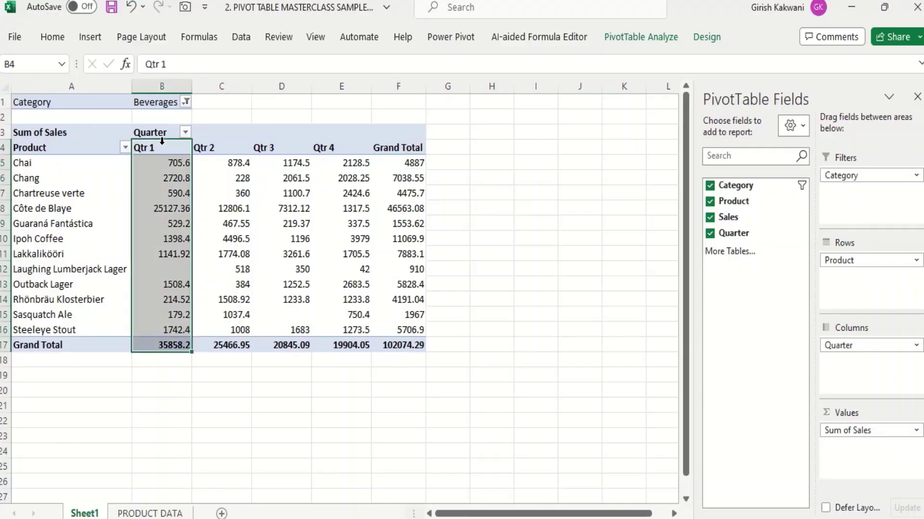
pyautogui.click(228, 150)
pyautogui.click(279, 147)
pyautogui.click(333, 147)
pyautogui.click(388, 147)
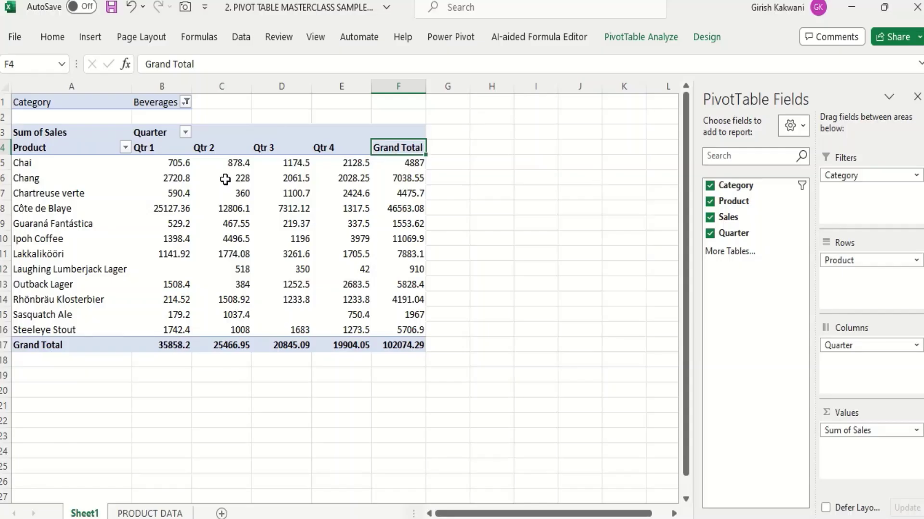
# - Reset the Category report filter to include all categories
pyautogui.click(186, 102)
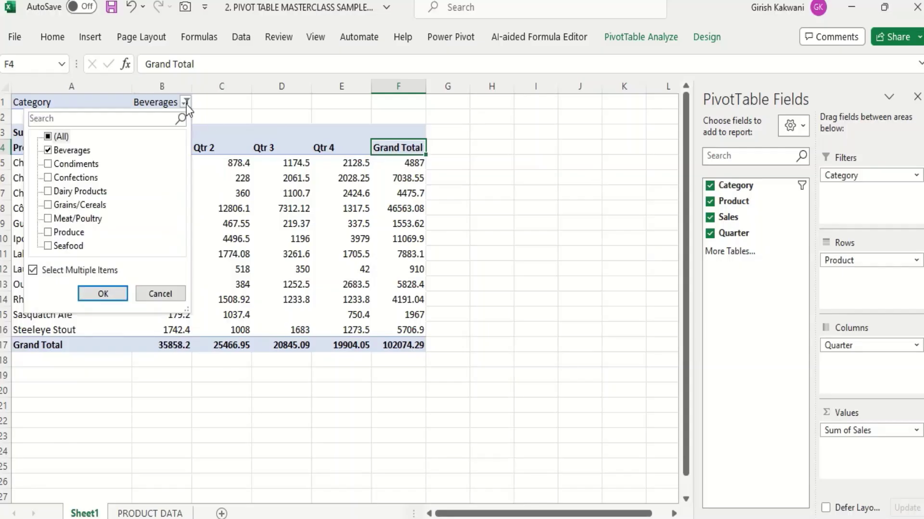
pyautogui.click(47, 137)
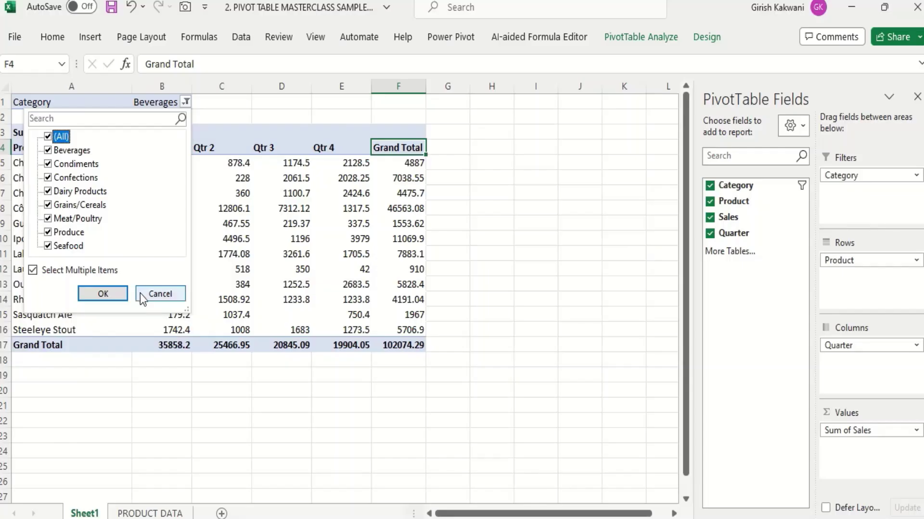
pyautogui.click(108, 294)
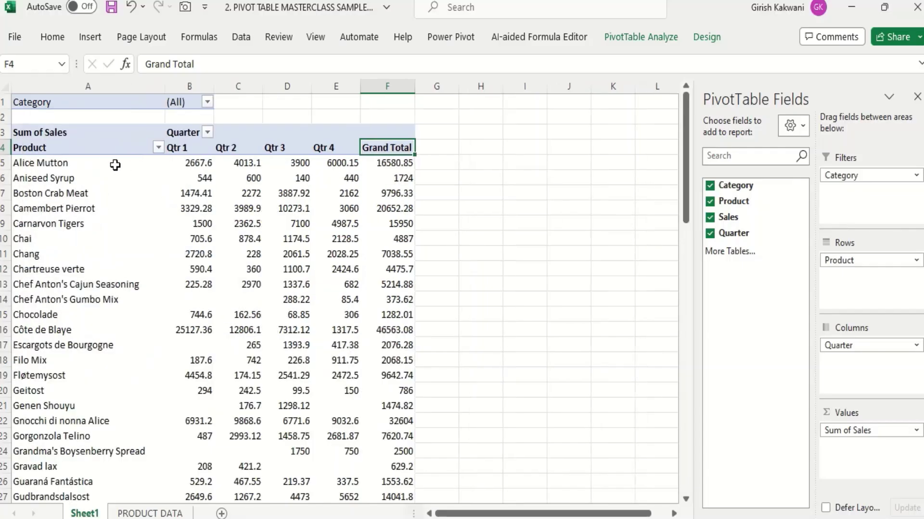
# - Move the Category field from the report filter to the PivotTable rows, above Product
pyautogui.moveTo(116, 164); pyautogui.dragTo(116, 253)
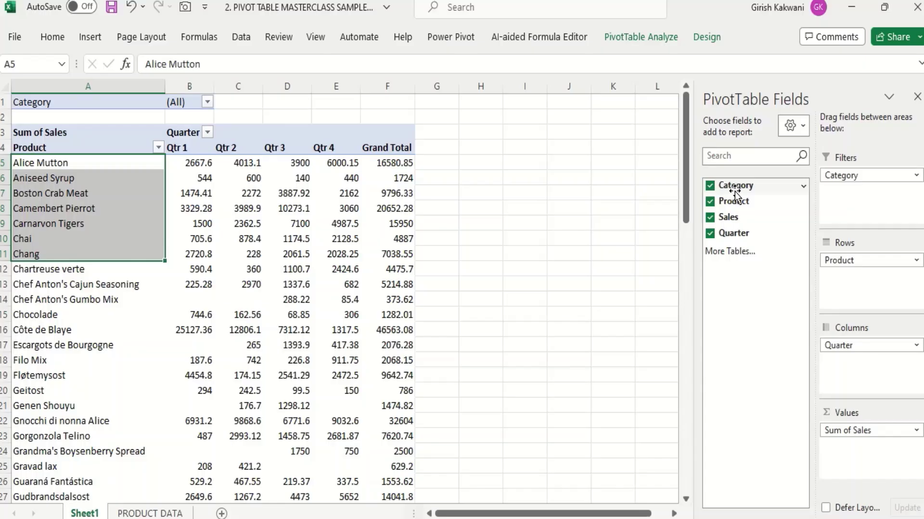
pyautogui.moveTo(872, 175); pyautogui.dragTo(880, 259)
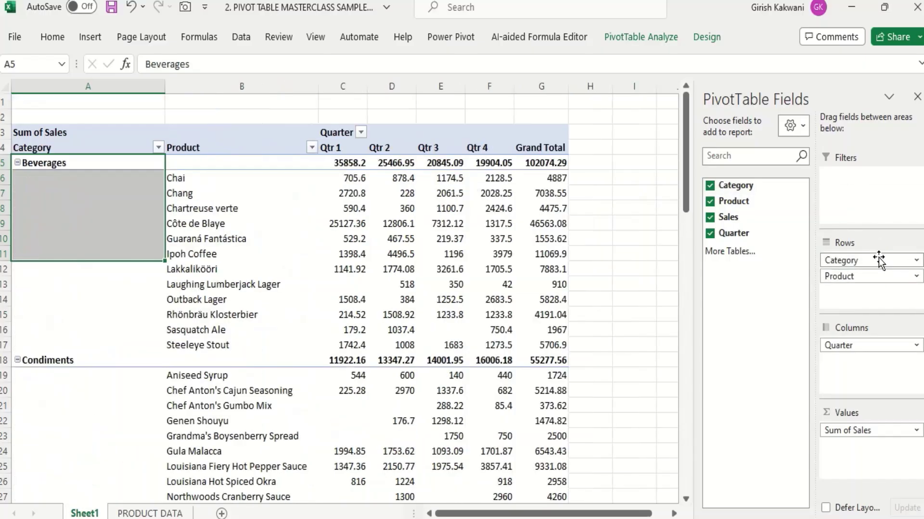
# - Examine how the Beverages category subtotals relate to the product sales per quarter and the grand totals
pyautogui.click(220, 177)
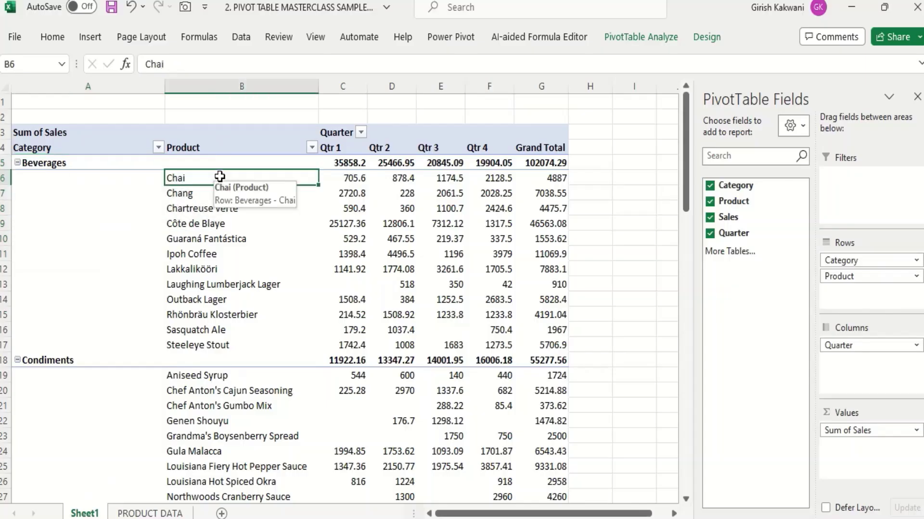
pyautogui.click(27, 163)
pyautogui.click(221, 180)
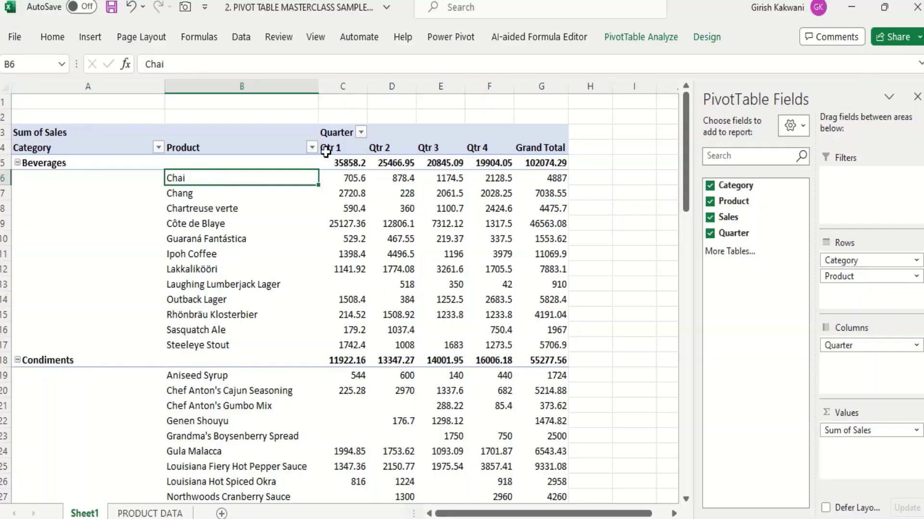
pyautogui.click(344, 163)
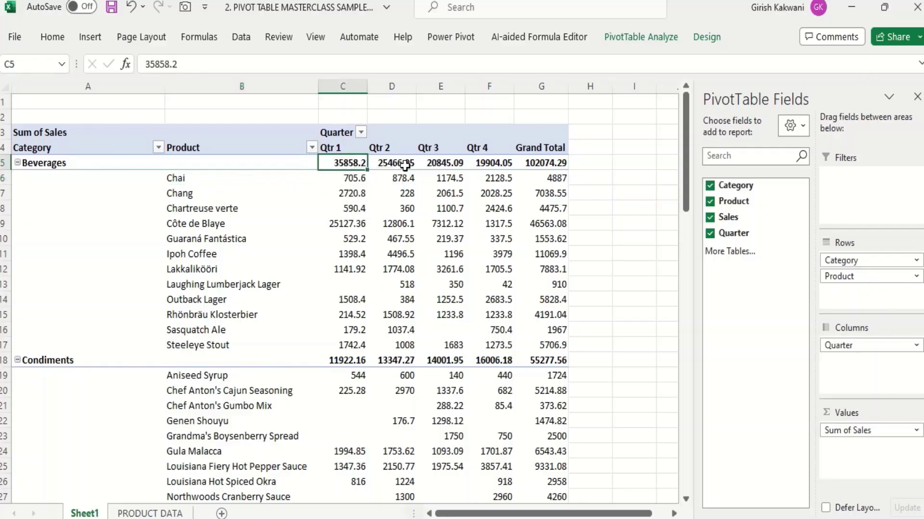
pyautogui.moveTo(349, 181); pyautogui.dragTo(348, 348)
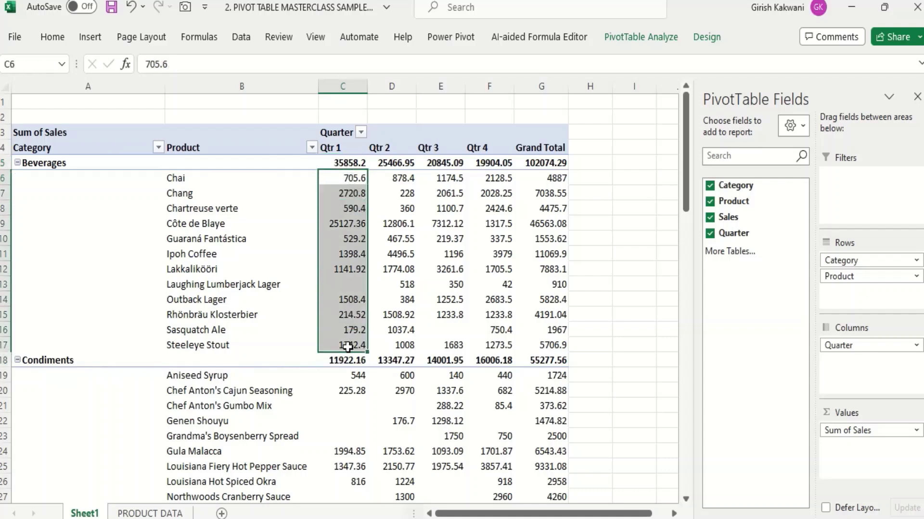
pyautogui.moveTo(342, 163)
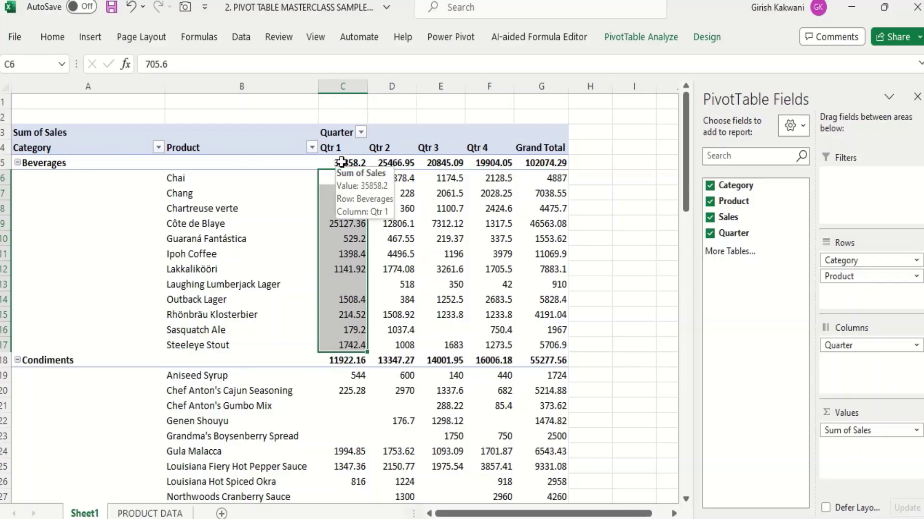
pyautogui.click(421, 206)
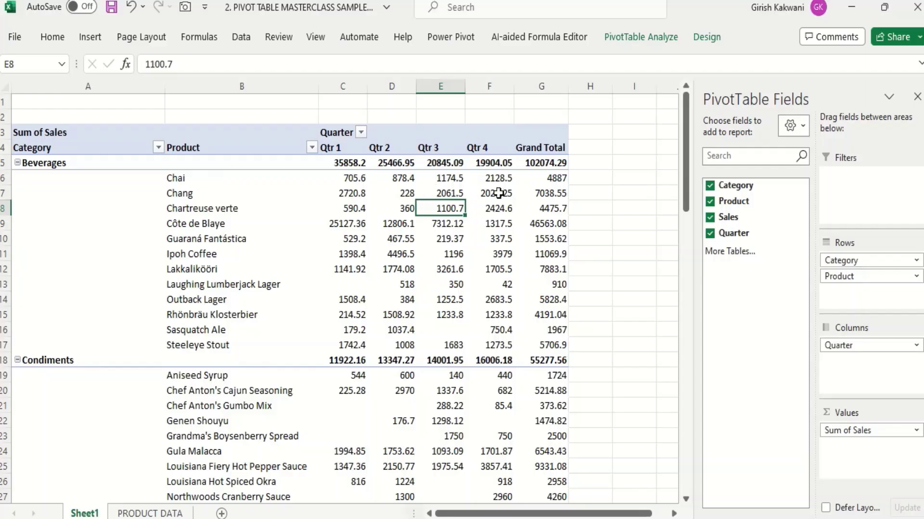
pyautogui.click(523, 192)
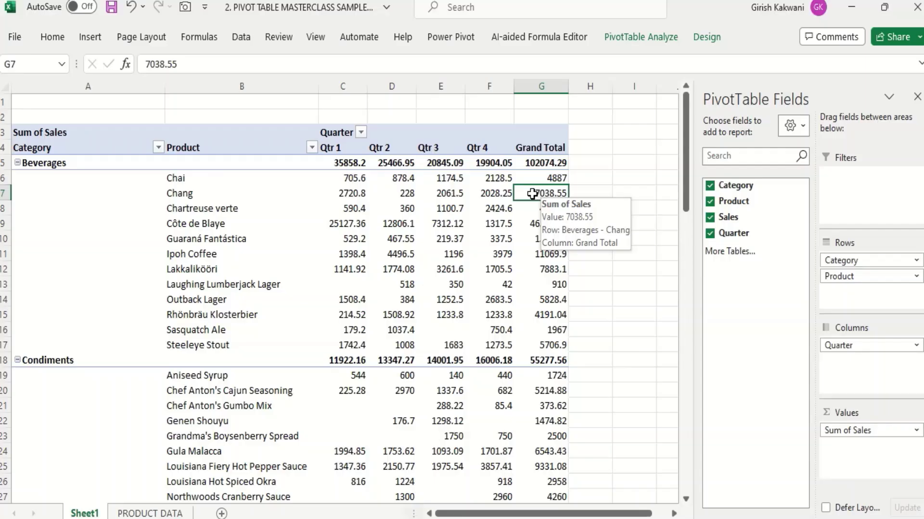
# - Examine the PivotTable's report layout options and how outline form arranges the Beverages category and its products
pyautogui.click(484, 193)
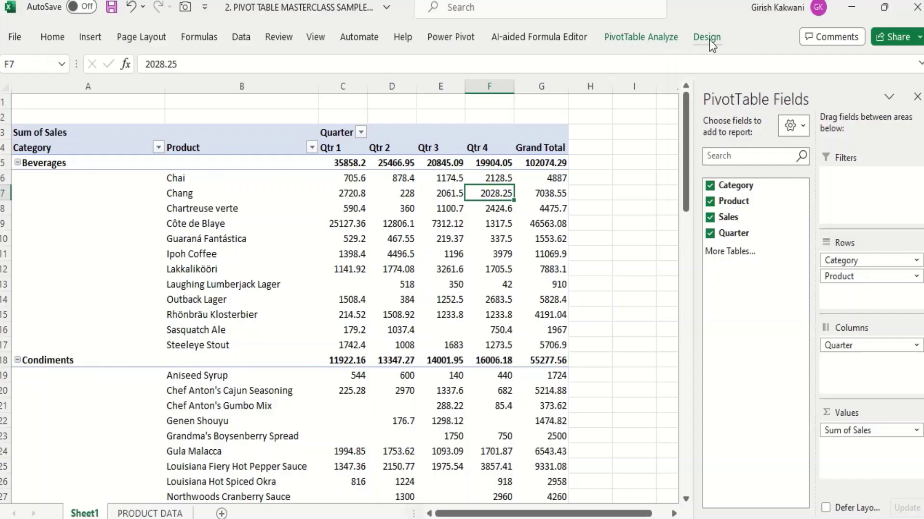
pyautogui.click(627, 35)
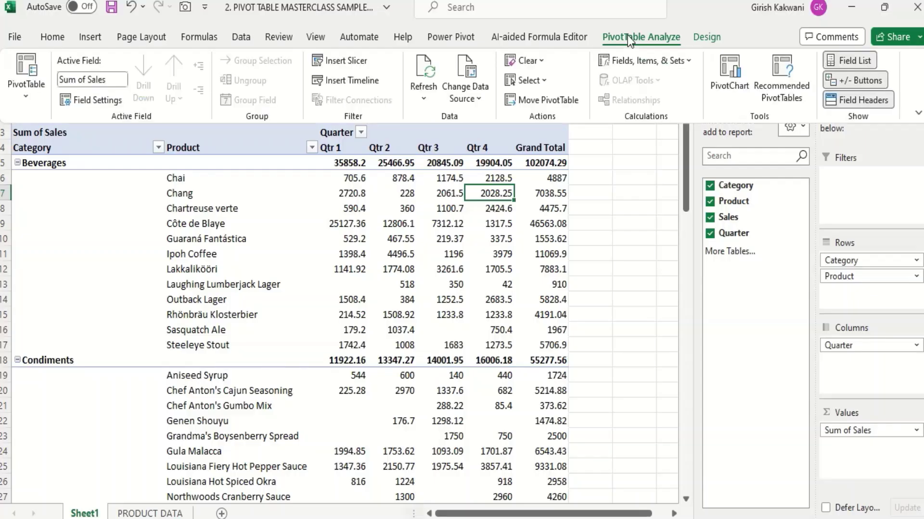
pyautogui.click(690, 37)
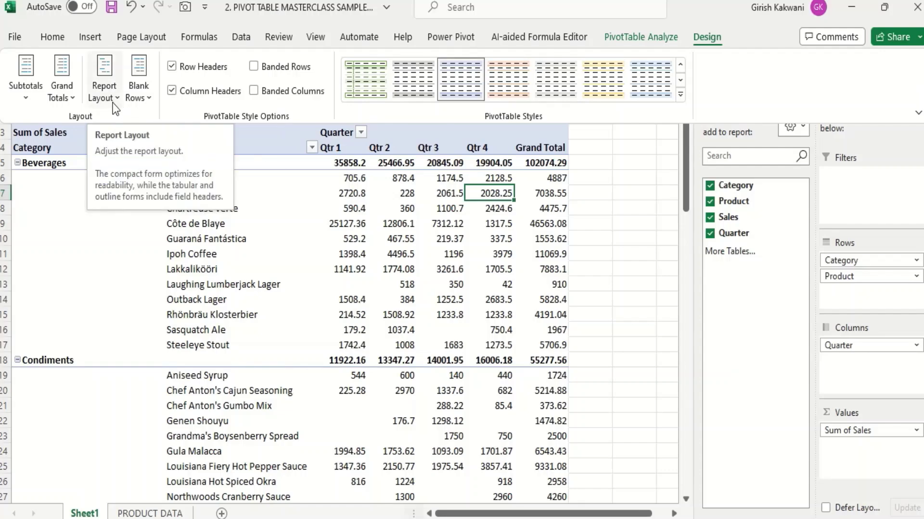
pyautogui.click(311, 197)
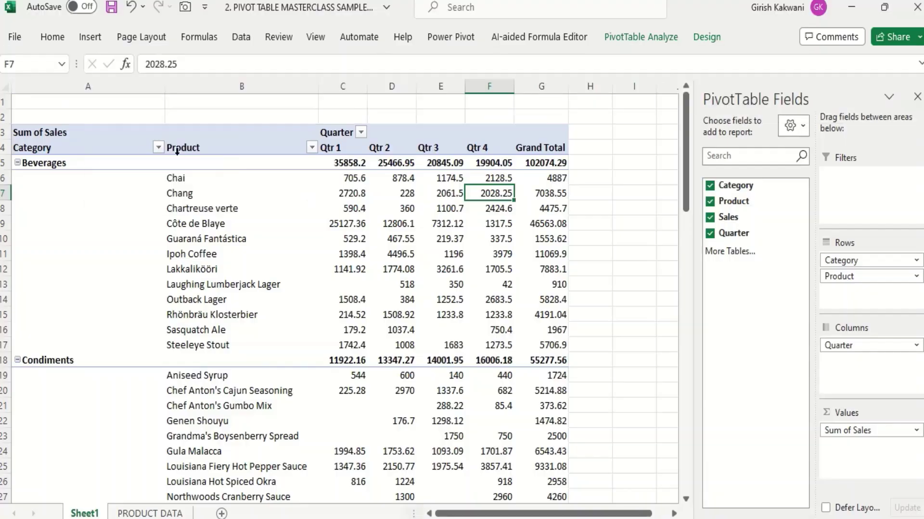
pyautogui.click(51, 163)
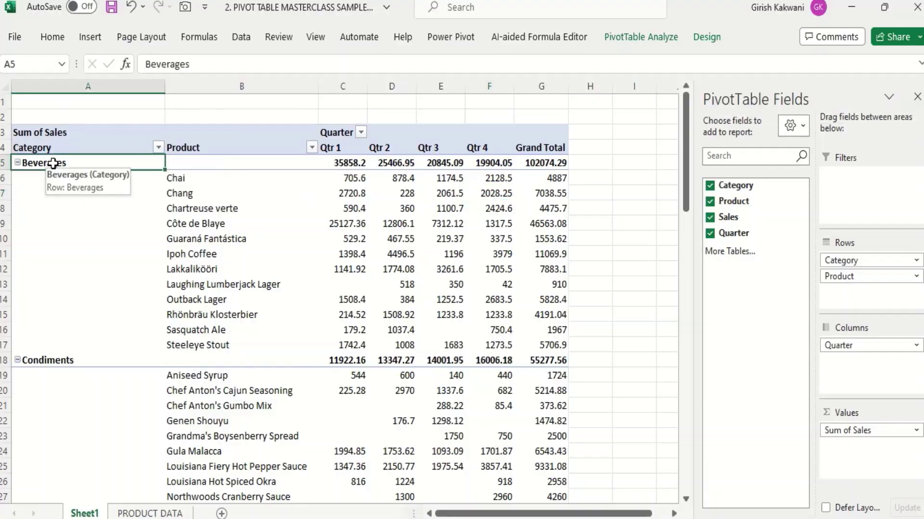
pyautogui.click(189, 183)
pyautogui.moveTo(190, 183); pyautogui.dragTo(212, 338)
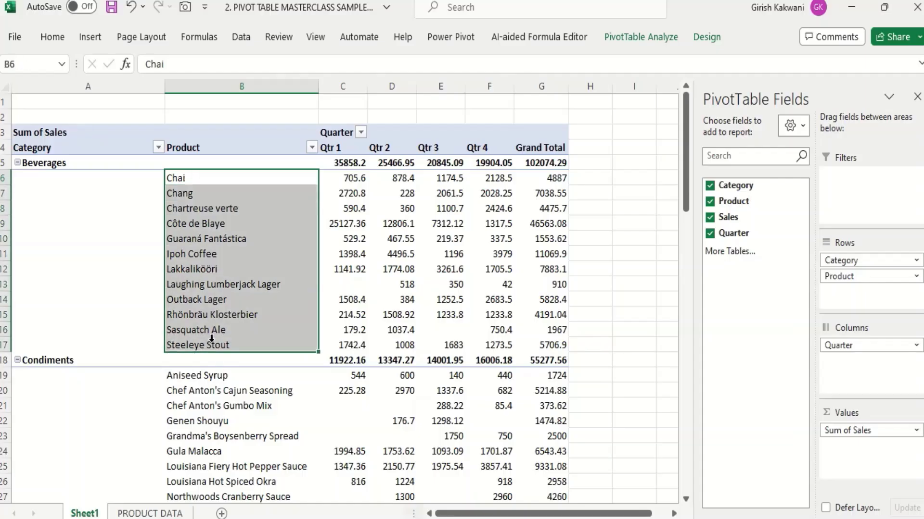
# - Switch the PivotTable's report layout to tabular form
pyautogui.click(707, 37)
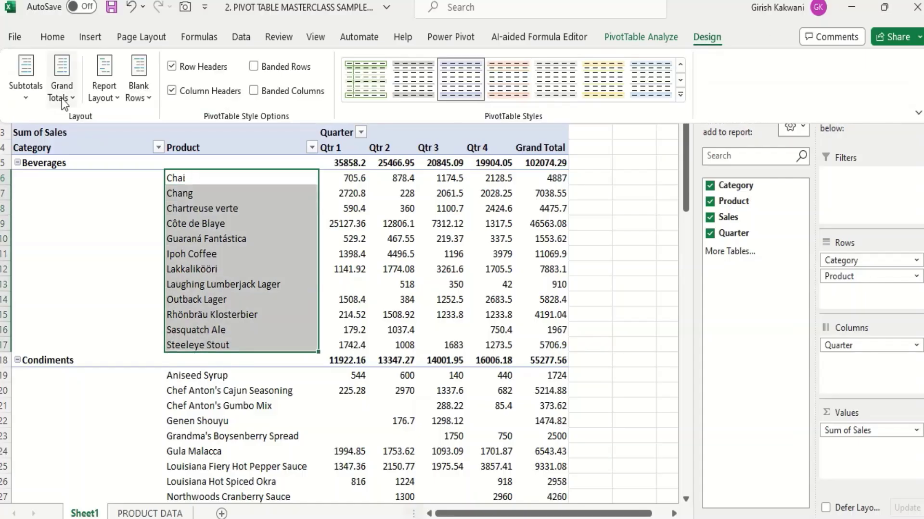
pyautogui.click(94, 99)
pyautogui.click(171, 209)
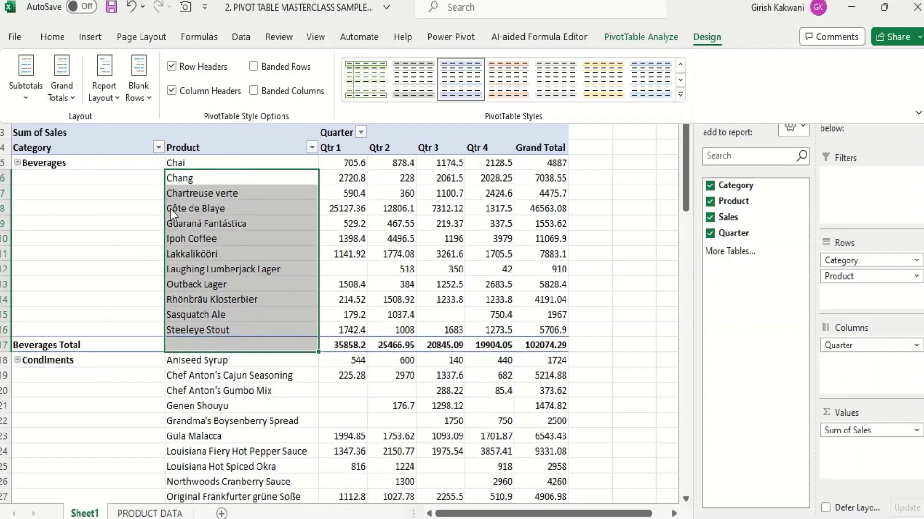
# - Examine how tabular form places the Beverages label beside its products and the Beverages Total row beneath them
pyautogui.click(82, 162)
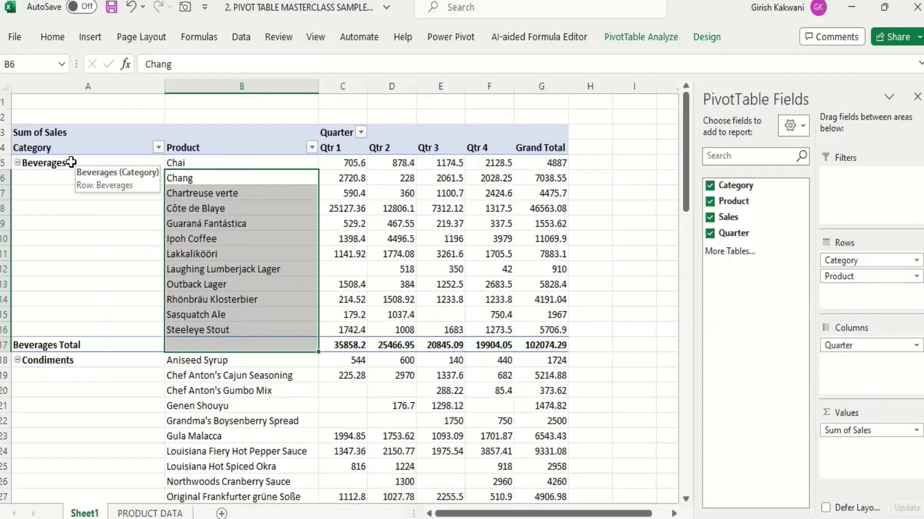
pyautogui.click(61, 163)
pyautogui.moveTo(44, 162); pyautogui.dragTo(199, 301)
pyautogui.click(86, 161)
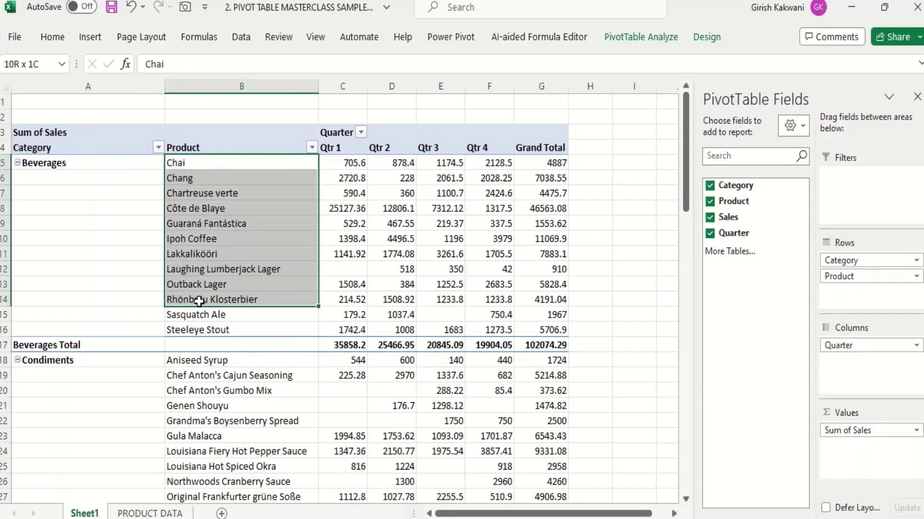
pyautogui.click(27, 346)
pyautogui.click(356, 348)
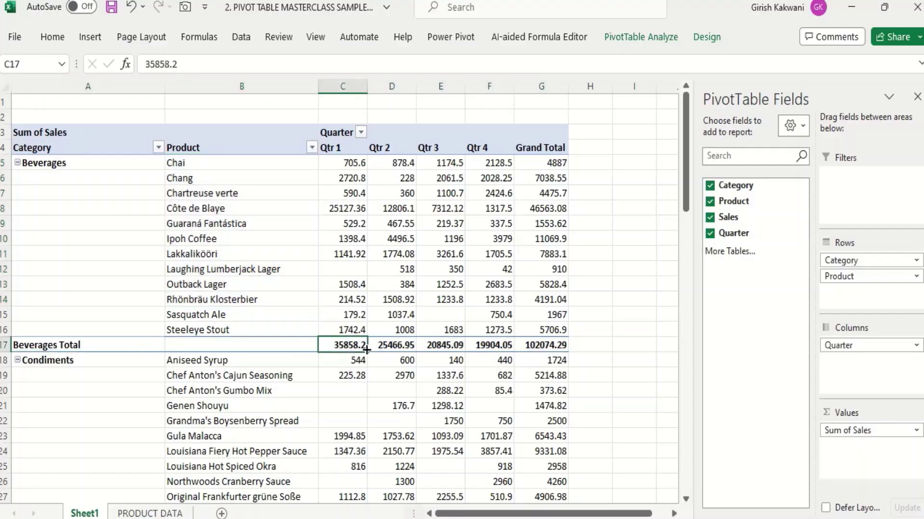
pyautogui.click(534, 344)
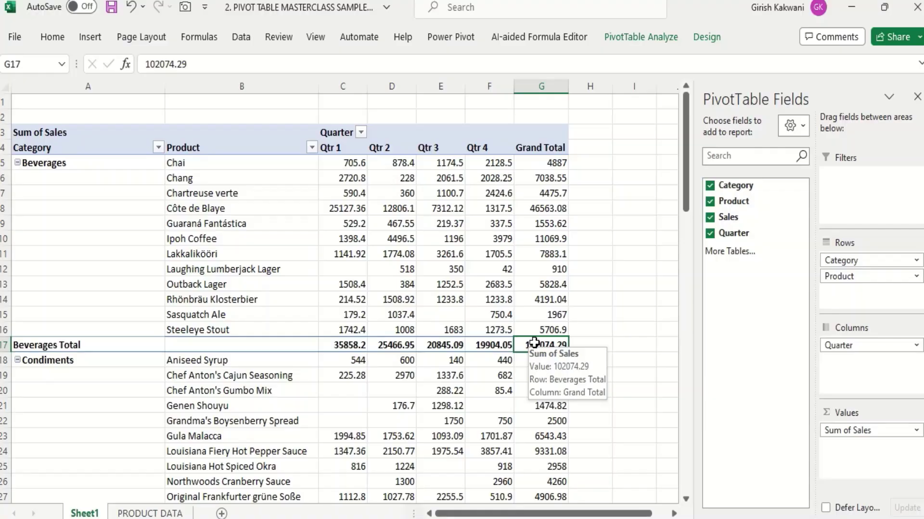
# - Show the PivotTable in compact form and examine how categories and products share the Row Labels column
pyautogui.click(707, 37)
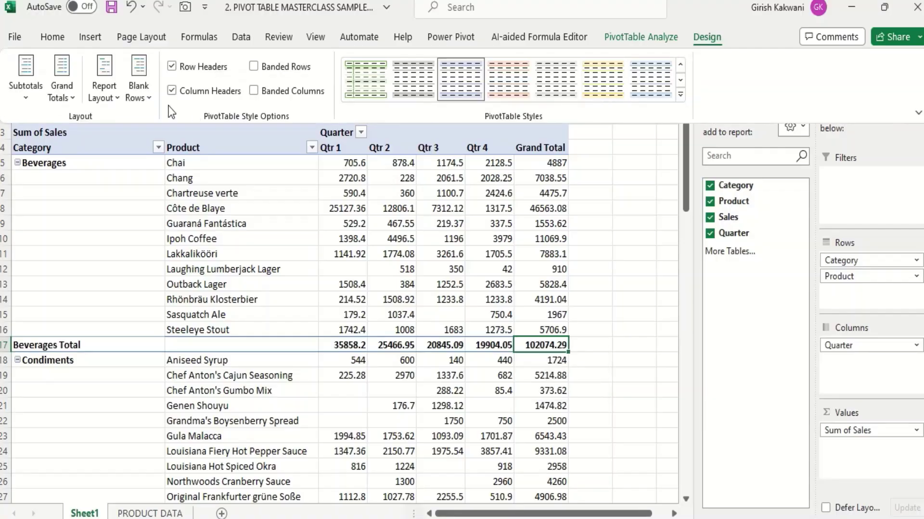
pyautogui.click(110, 95)
pyautogui.click(132, 127)
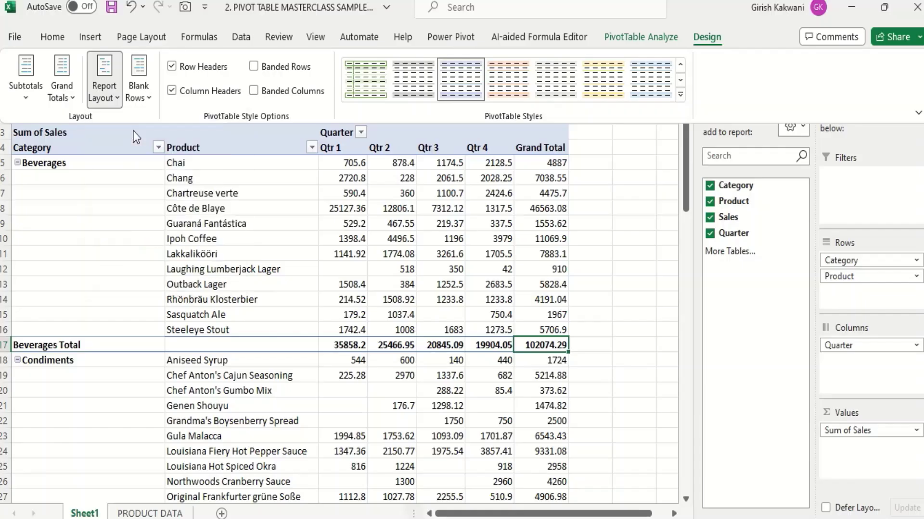
pyautogui.click(235, 193)
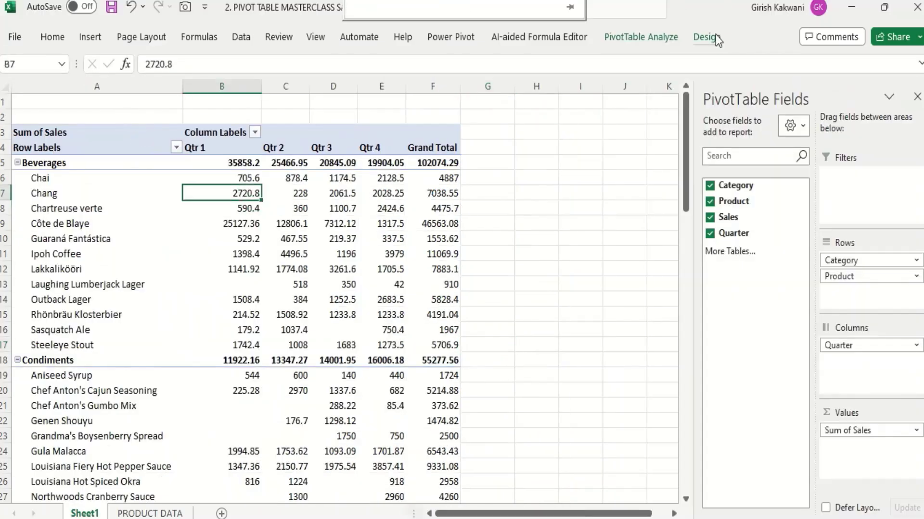
pyautogui.moveTo(68, 179); pyautogui.dragTo(69, 330)
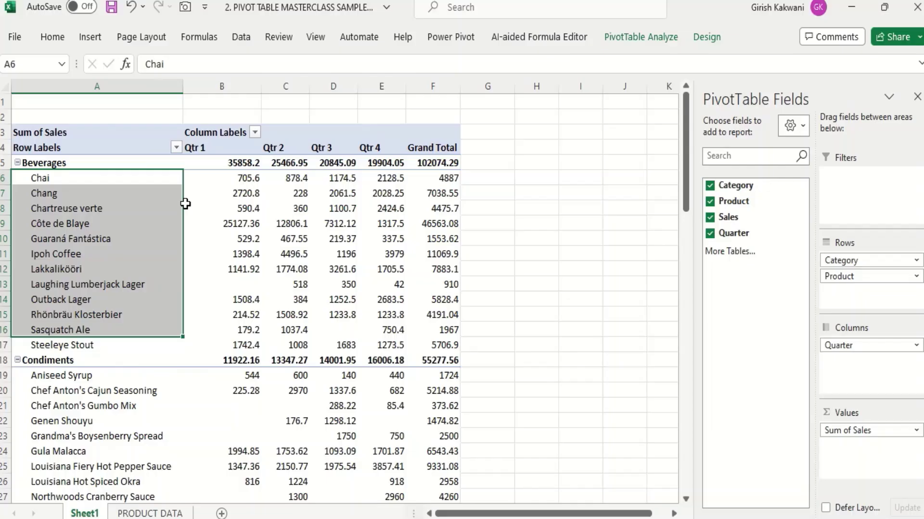
pyautogui.click(227, 182)
pyautogui.moveTo(39, 179); pyautogui.dragTo(62, 342)
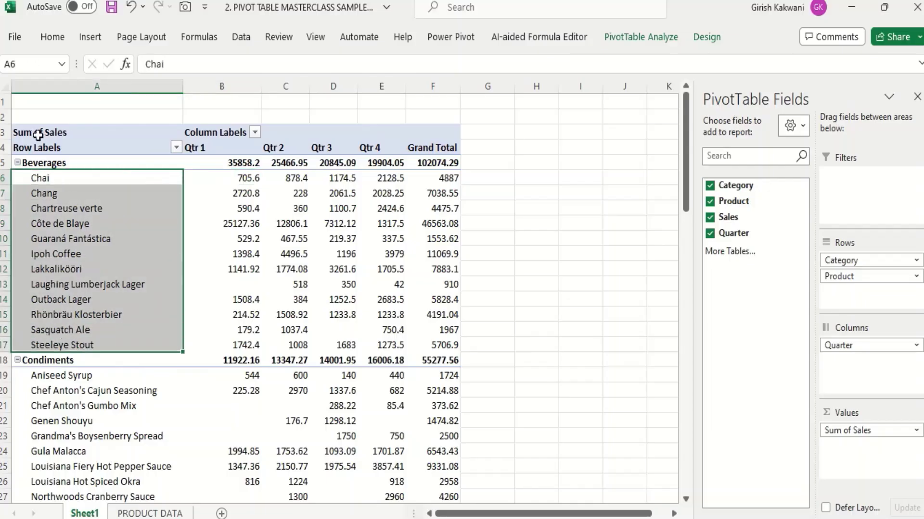
pyautogui.click(41, 147)
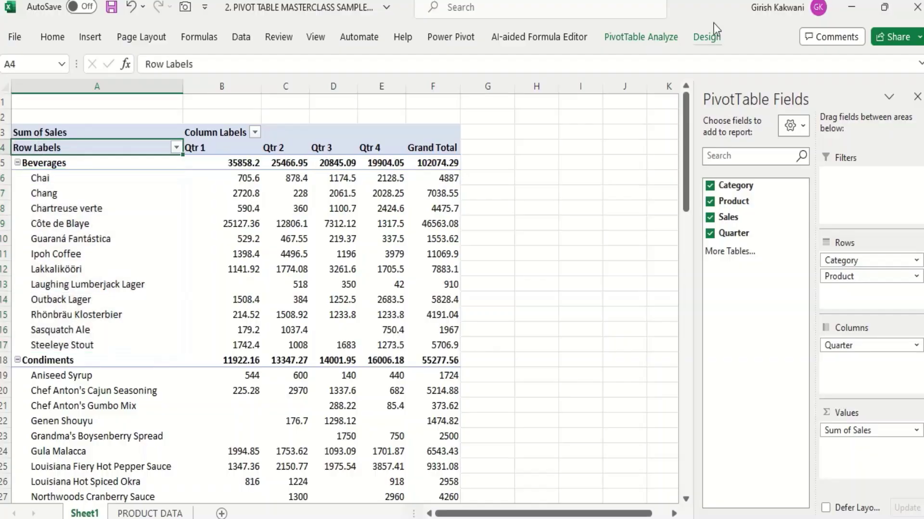
# - Return the PivotTable to tabular form and check the separate Category and Product columns
pyautogui.click(703, 38)
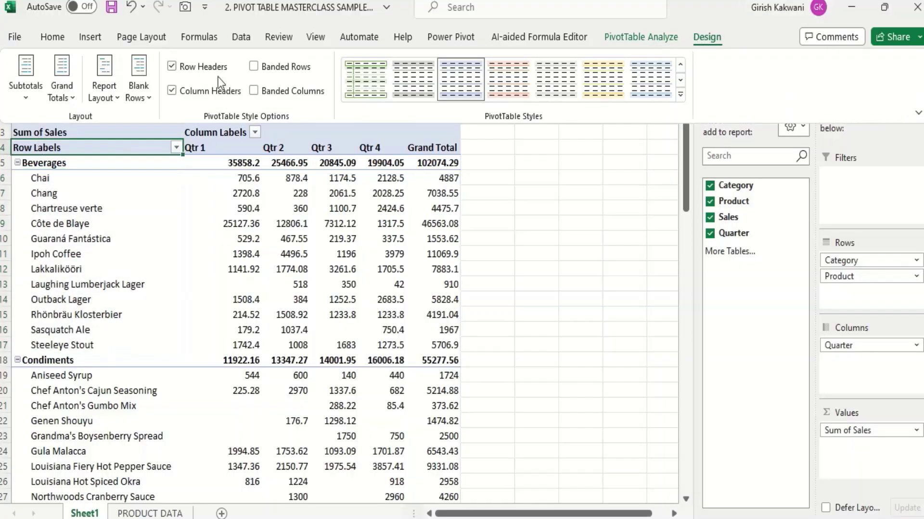
pyautogui.click(102, 97)
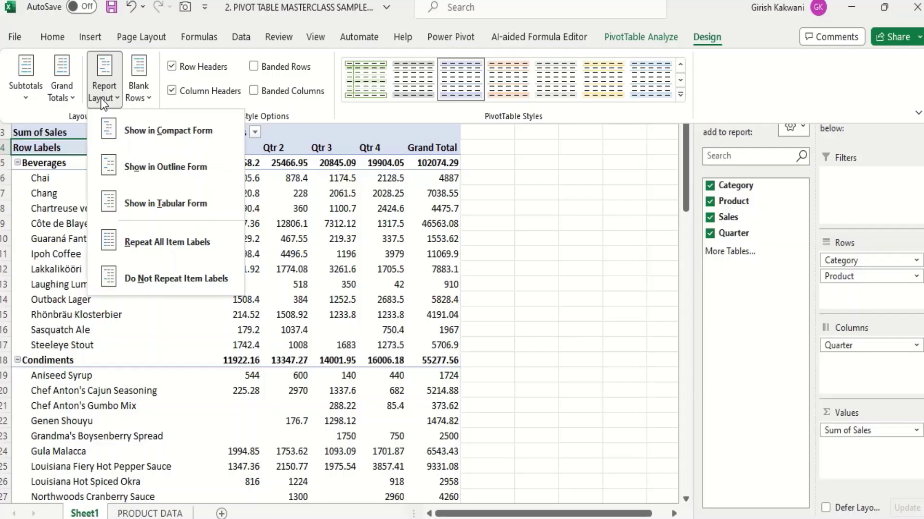
pyautogui.click(174, 216)
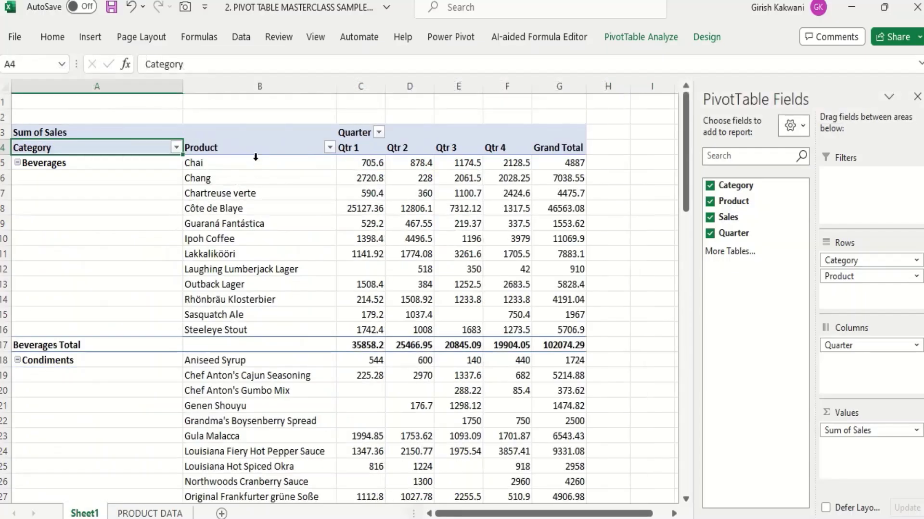
pyautogui.click(249, 159)
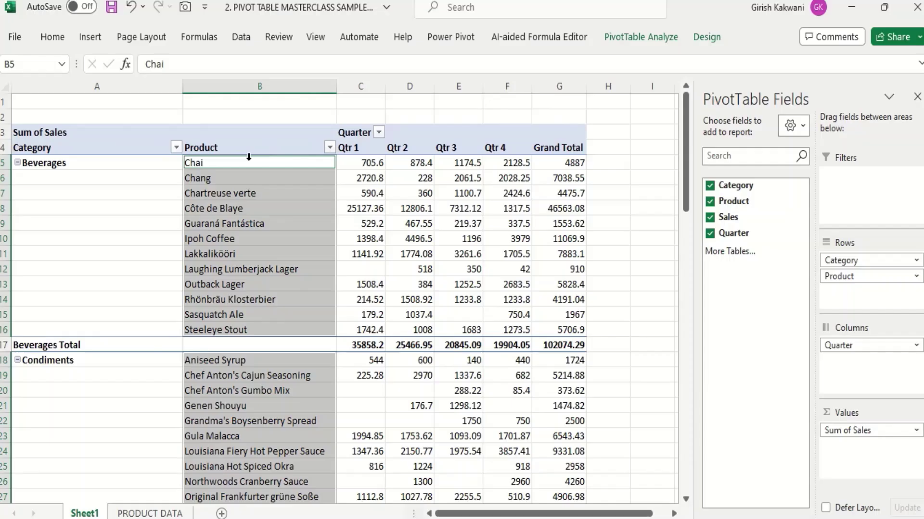
pyautogui.click(67, 147)
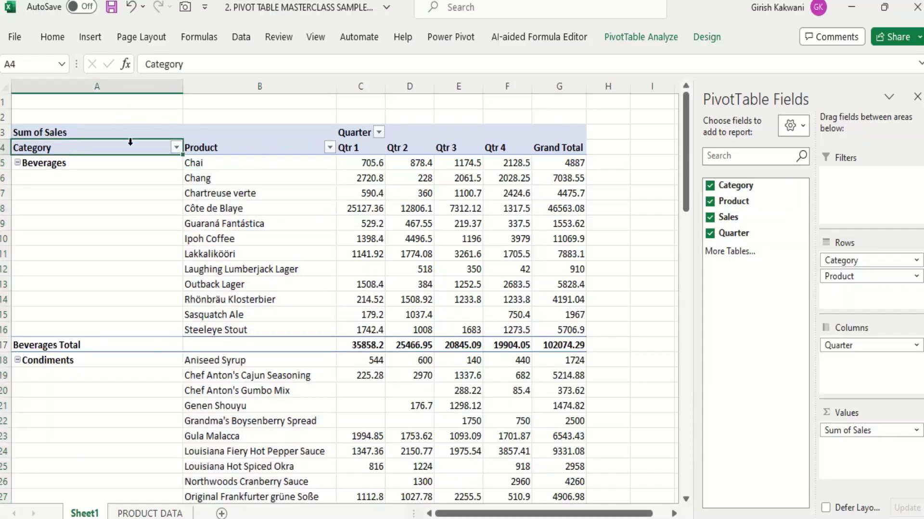
pyautogui.click(251, 153)
pyautogui.click(275, 190)
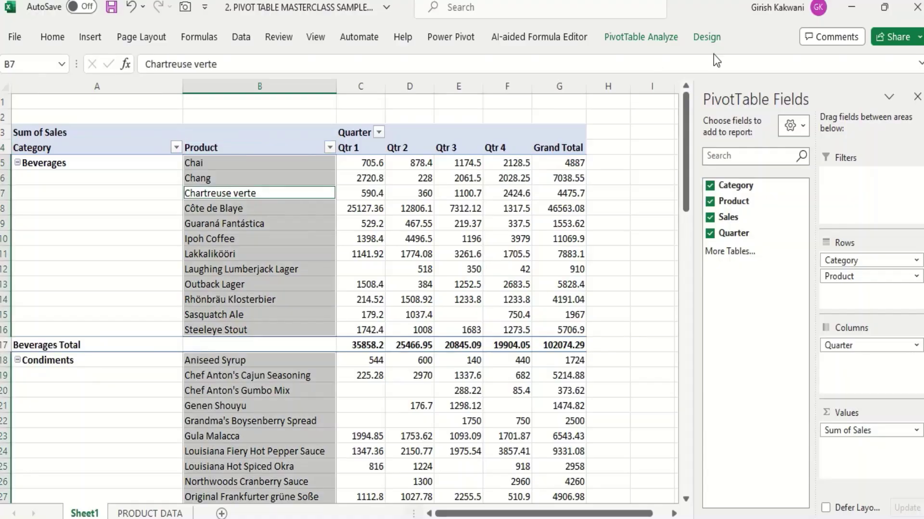
# - Repeat all item labels in the report and review the Category cells beside the Beverages products
pyautogui.click(709, 40)
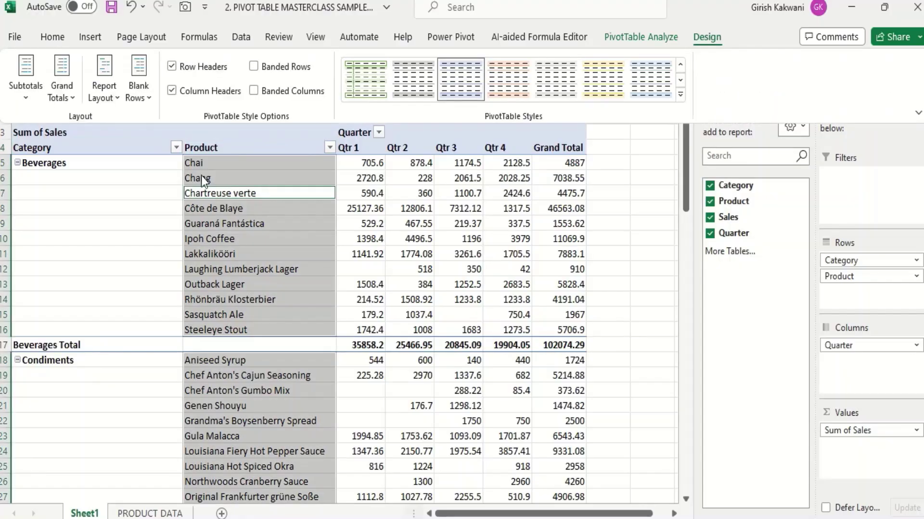
pyautogui.click(91, 88)
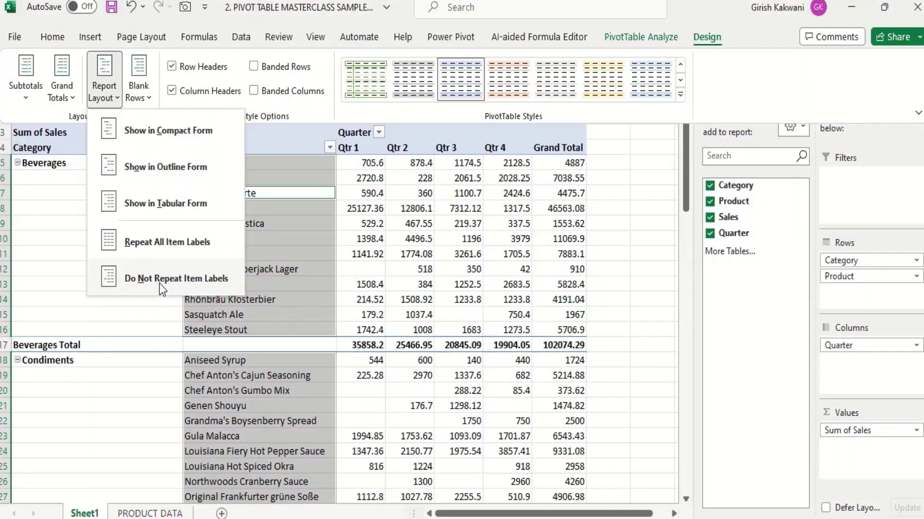
pyautogui.click(165, 251)
pyautogui.press('Escape')
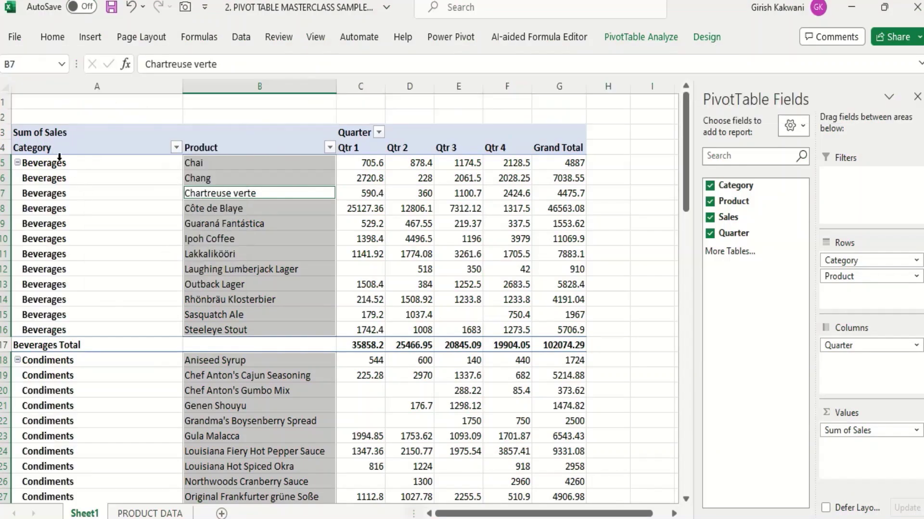
pyautogui.moveTo(64, 167); pyautogui.dragTo(105, 329)
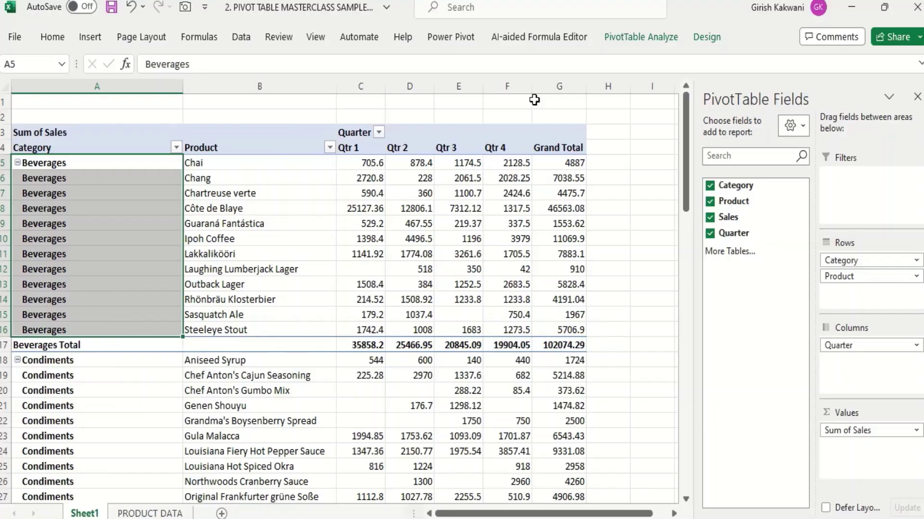
# - Set the report layout to not repeat item labels and review the Beverages row and the Category and Product headings
pyautogui.click(716, 42)
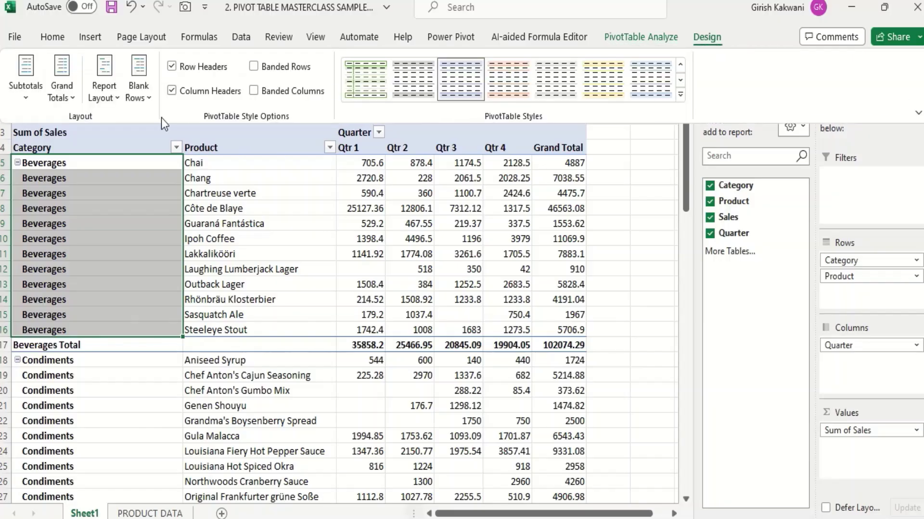
pyautogui.click(92, 104)
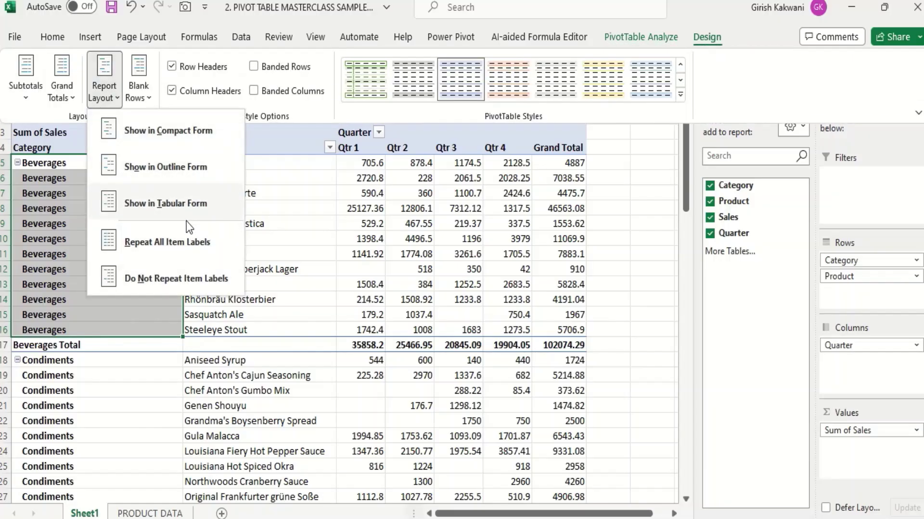
pyautogui.click(189, 285)
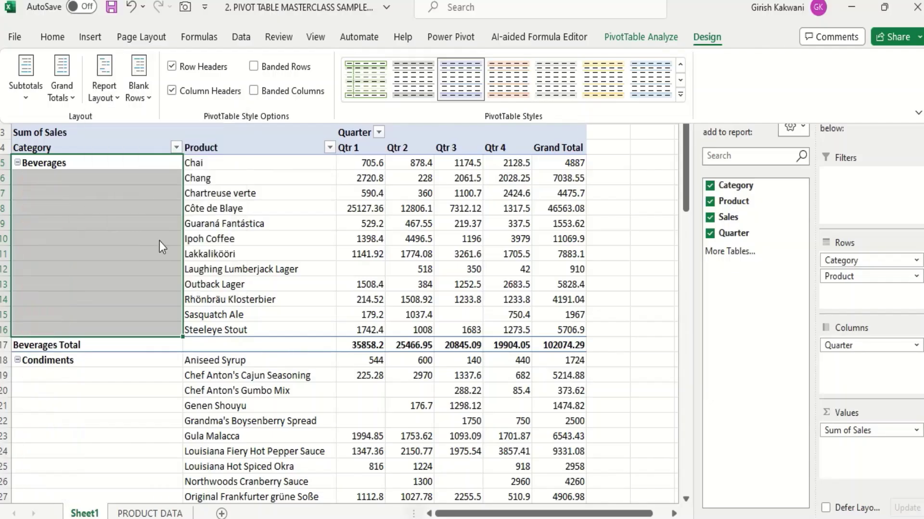
pyautogui.click(110, 163)
pyautogui.click(109, 162)
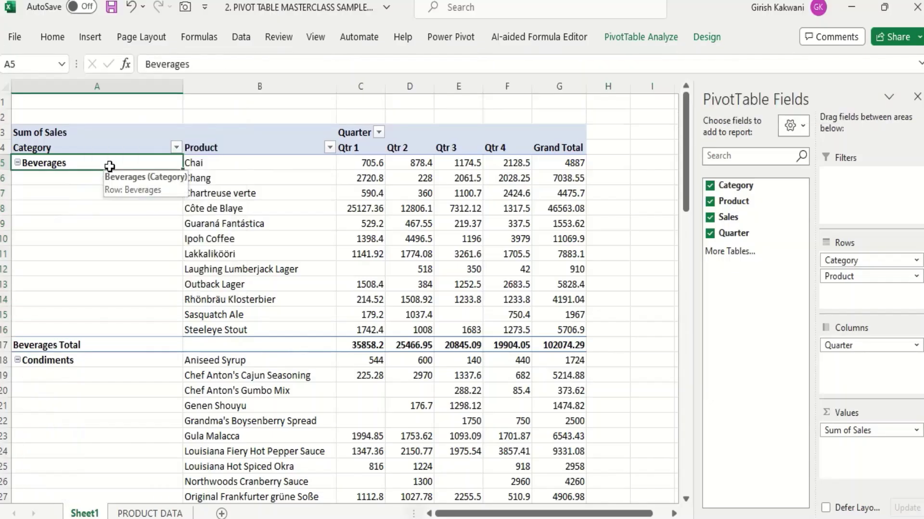
pyautogui.click(242, 164)
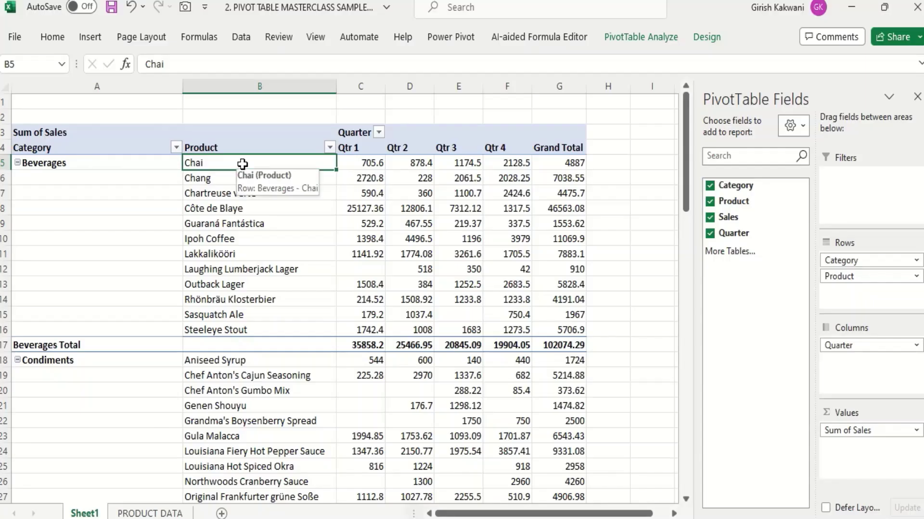
pyautogui.click(45, 133)
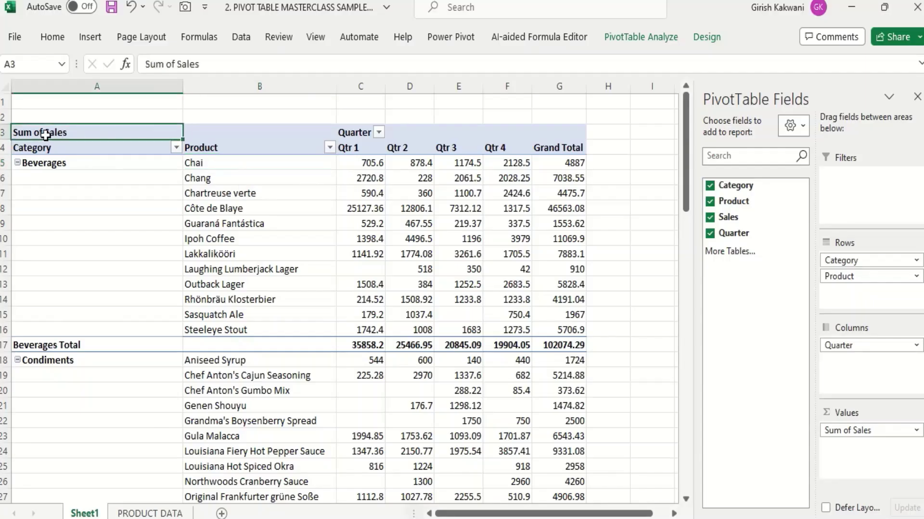
pyautogui.click(48, 147)
pyautogui.click(244, 152)
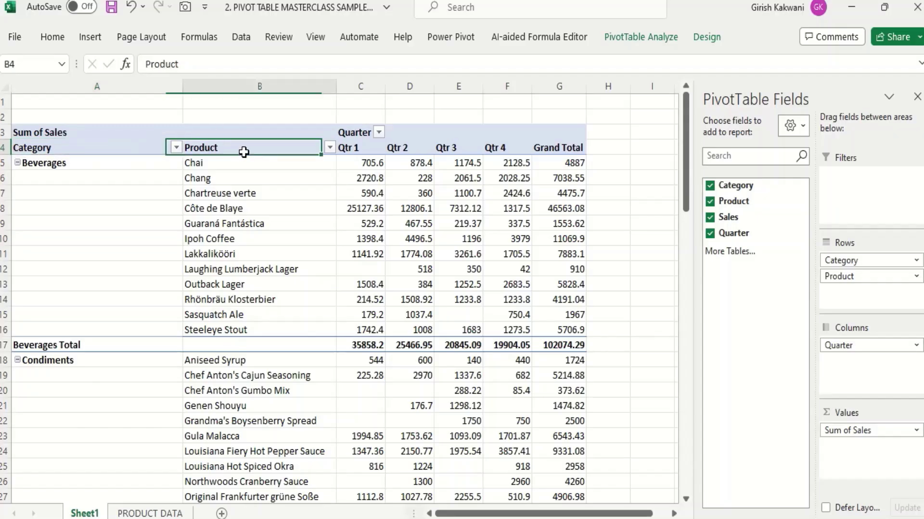
# - Select the Category heading in the PivotTable and show the report in outline form
pyautogui.click(63, 150)
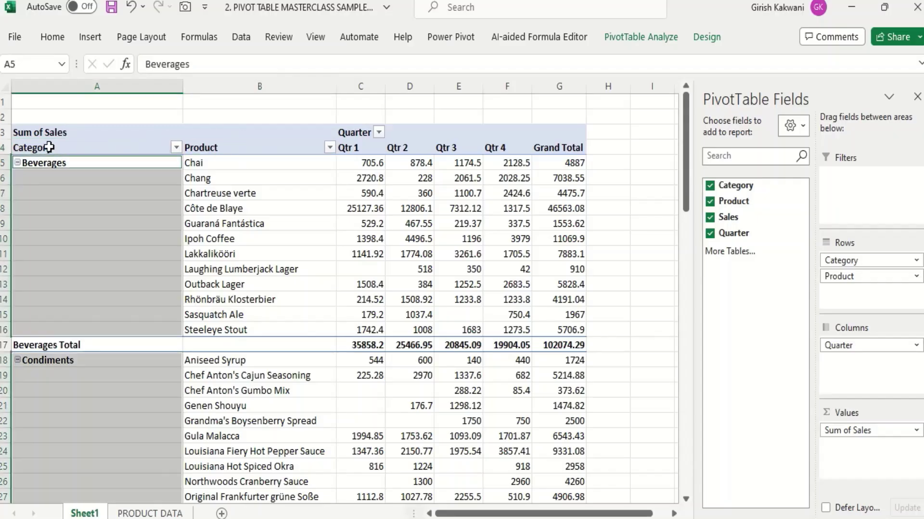
pyautogui.click(49, 148)
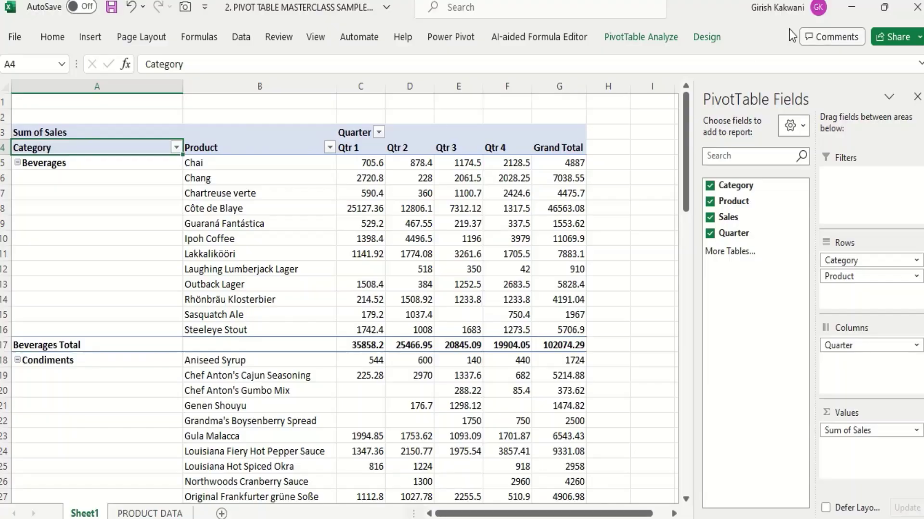
pyautogui.click(687, 36)
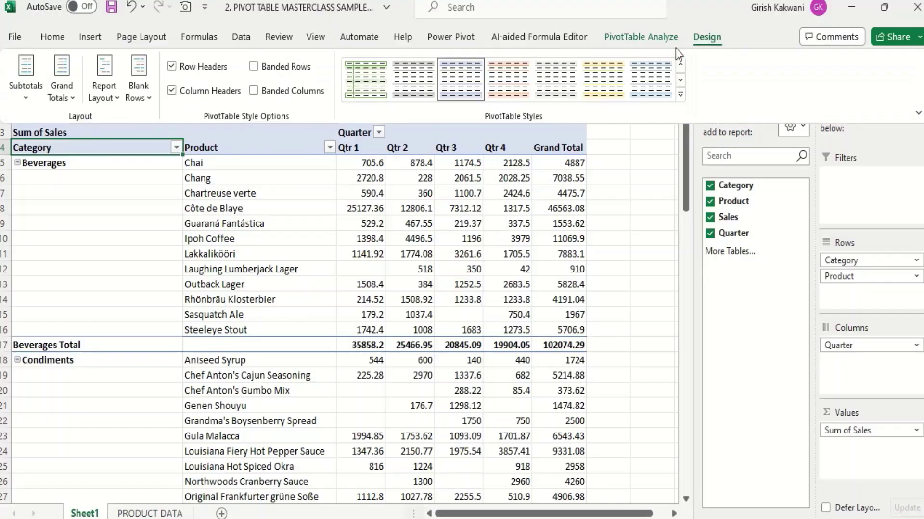
pyautogui.click(94, 97)
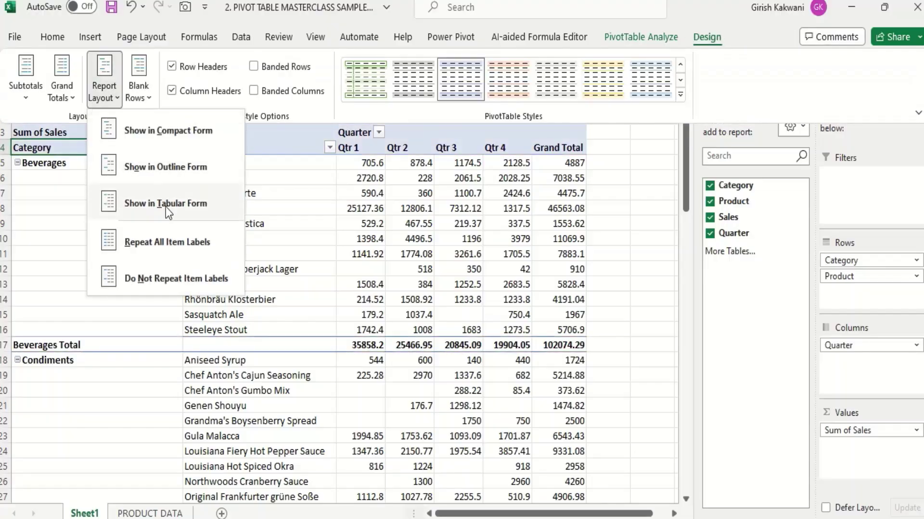
pyautogui.click(168, 163)
# - Show the PivotTable in compact form and review the products listed under Beverages in the Row Labels column
pyautogui.click(117, 98)
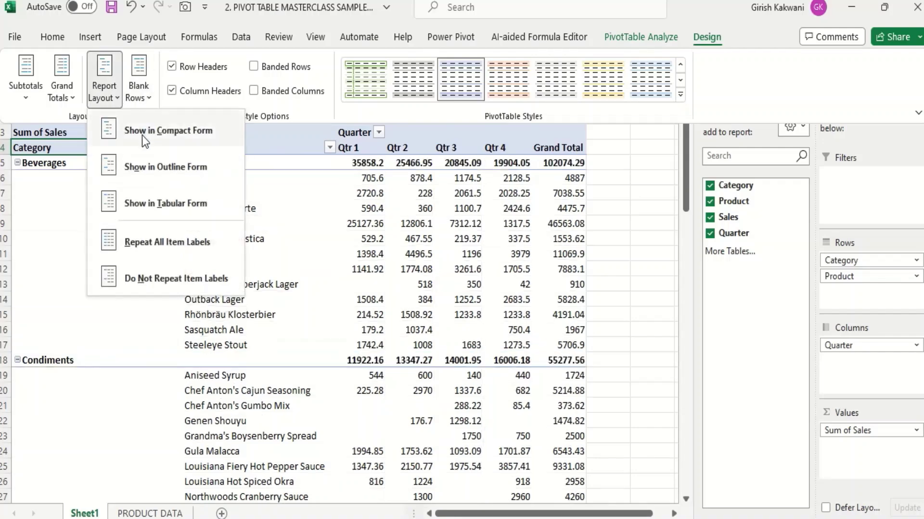
pyautogui.click(143, 135)
pyautogui.click(99, 100)
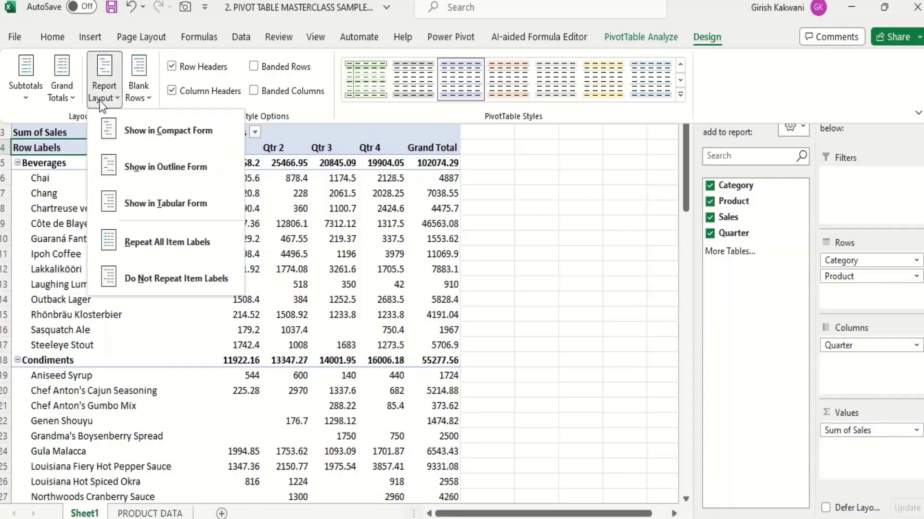
pyautogui.click(46, 195)
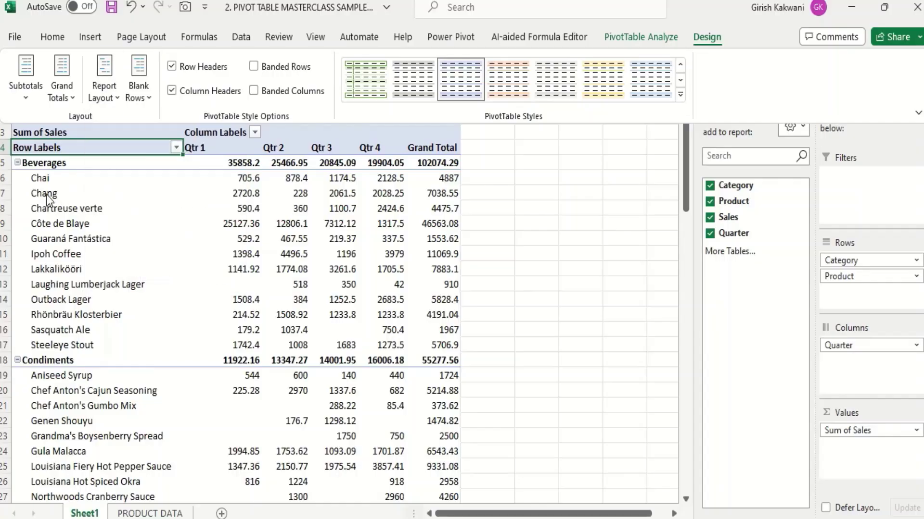
pyautogui.click(38, 146)
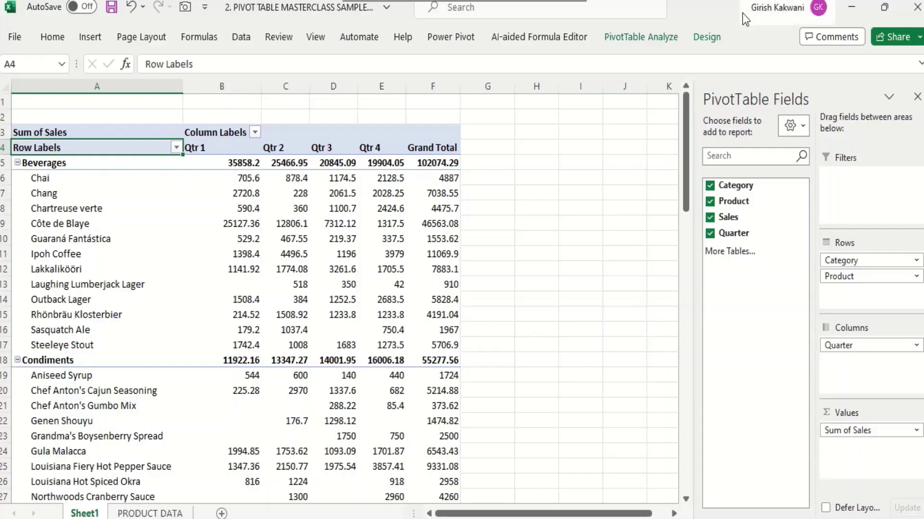
# - Return the PivotTable to tabular form and select the Chang product cell under Beverages
pyautogui.click(707, 38)
pyautogui.click(116, 98)
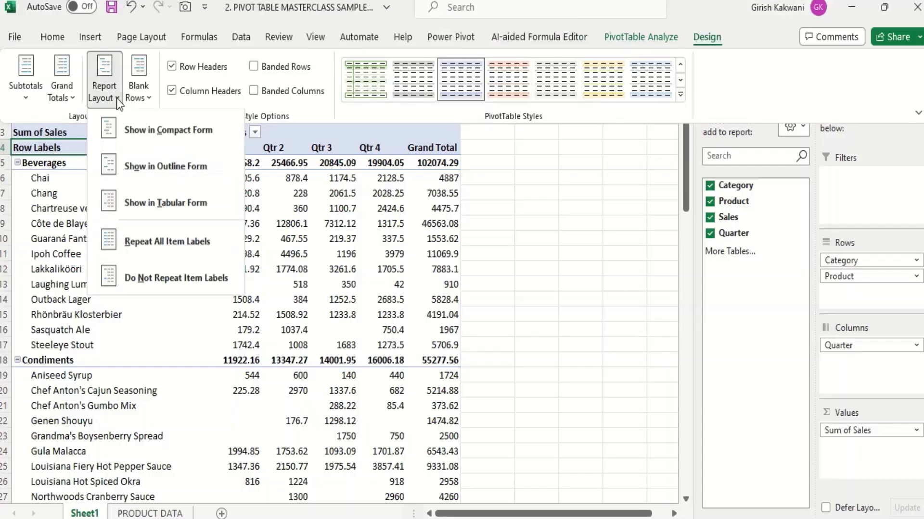
pyautogui.click(161, 208)
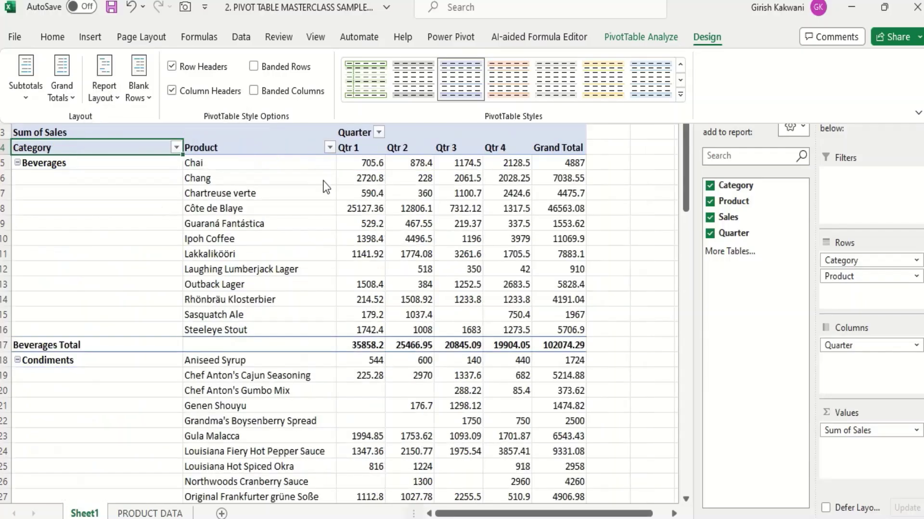
pyautogui.click(321, 181)
pyautogui.click(307, 179)
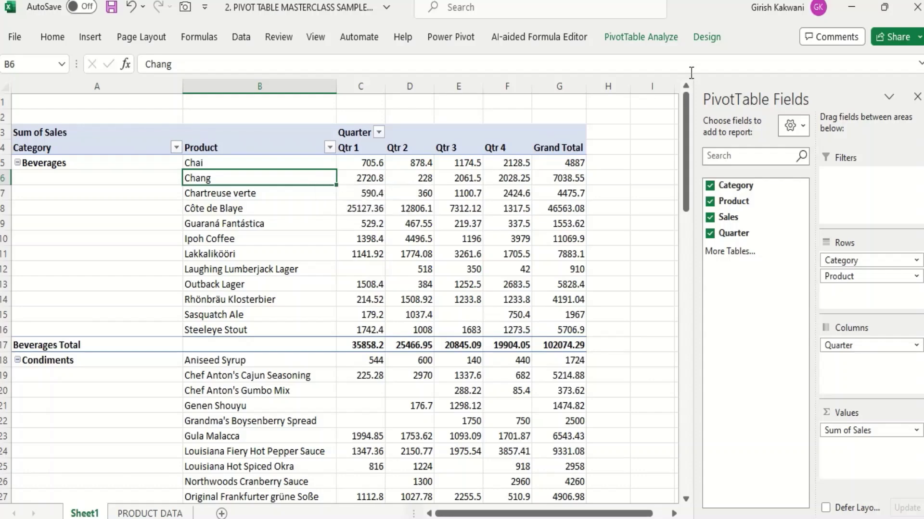
# - Turn on banded rows for the PivotTable and check the alternating shading across the Beverages product rows
pyautogui.click(708, 41)
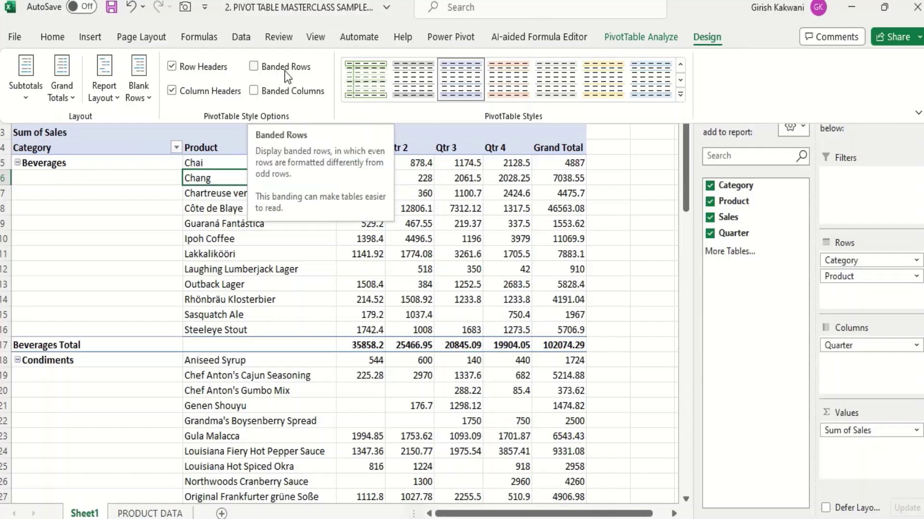
pyautogui.click(253, 67)
pyautogui.click(423, 208)
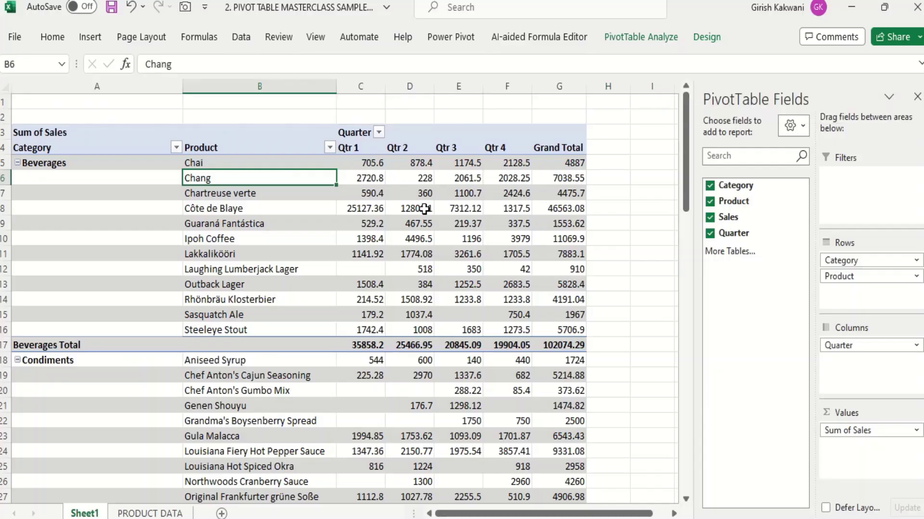
pyautogui.click(367, 193)
pyautogui.moveTo(258, 193); pyautogui.dragTo(550, 192)
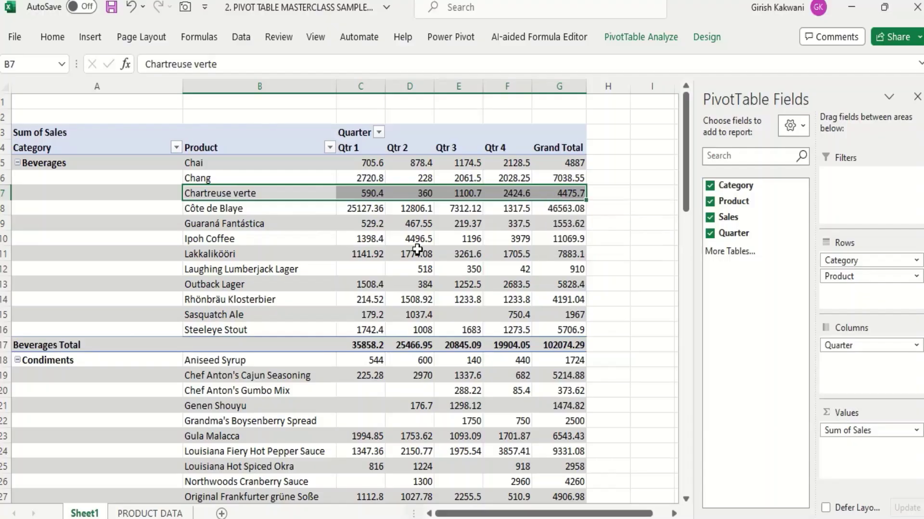
pyautogui.moveTo(416, 249); pyautogui.dragTo(413, 245)
pyautogui.moveTo(414, 246)
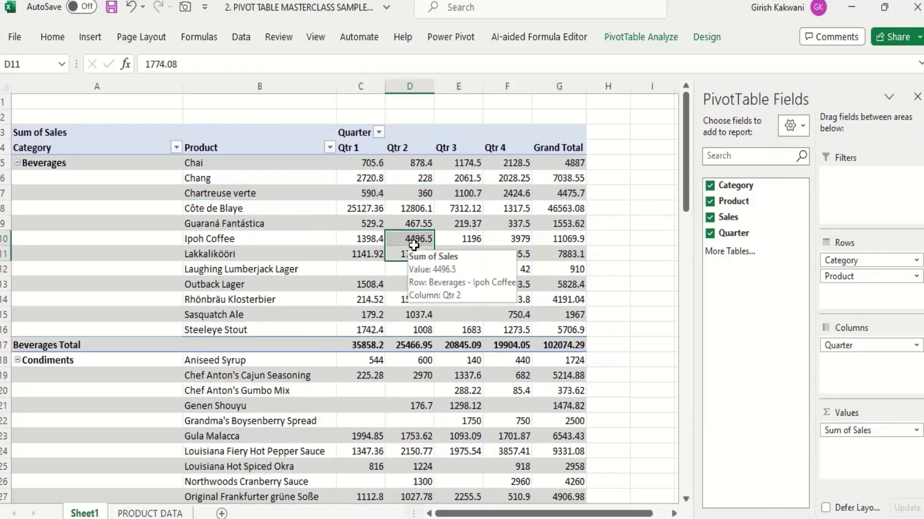
# - Apply the orange Medium PivotTable style with a solid orange header and light orange Category column, and select the Chai cell
pyautogui.click(716, 42)
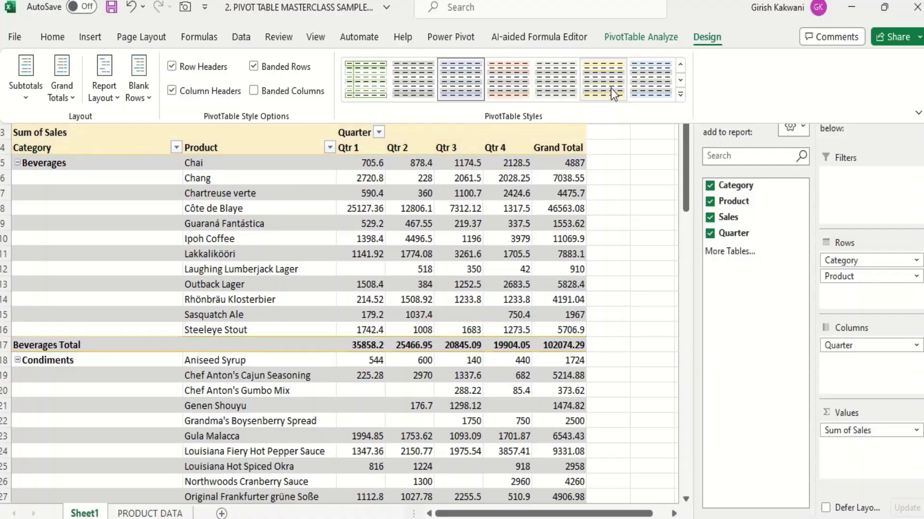
pyautogui.click(680, 95)
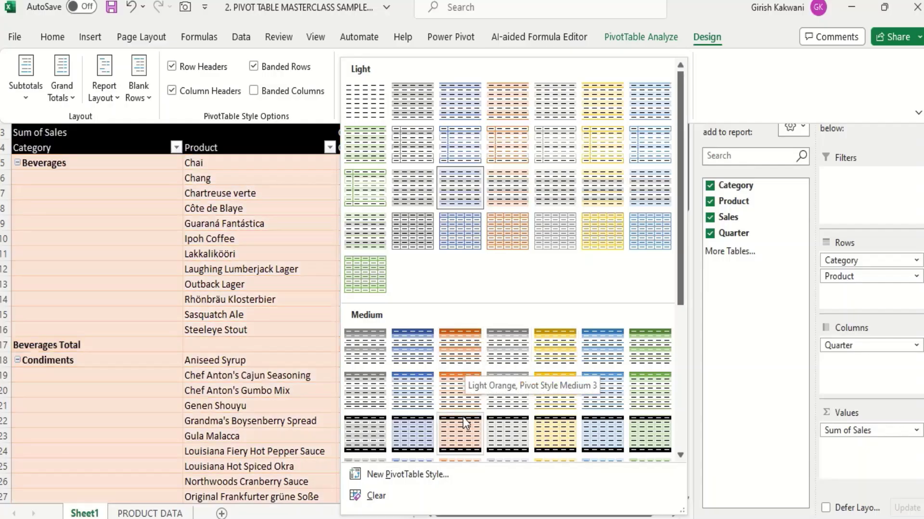
pyautogui.click(460, 403)
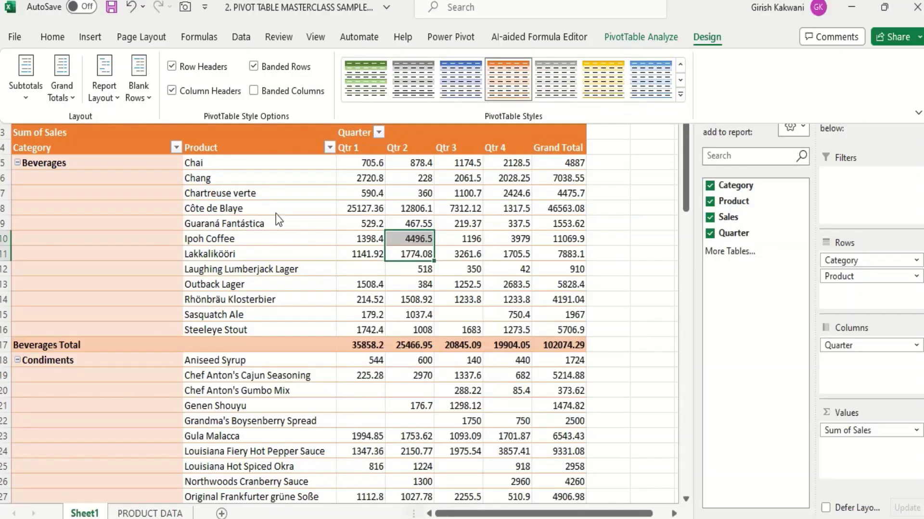
pyautogui.click(252, 164)
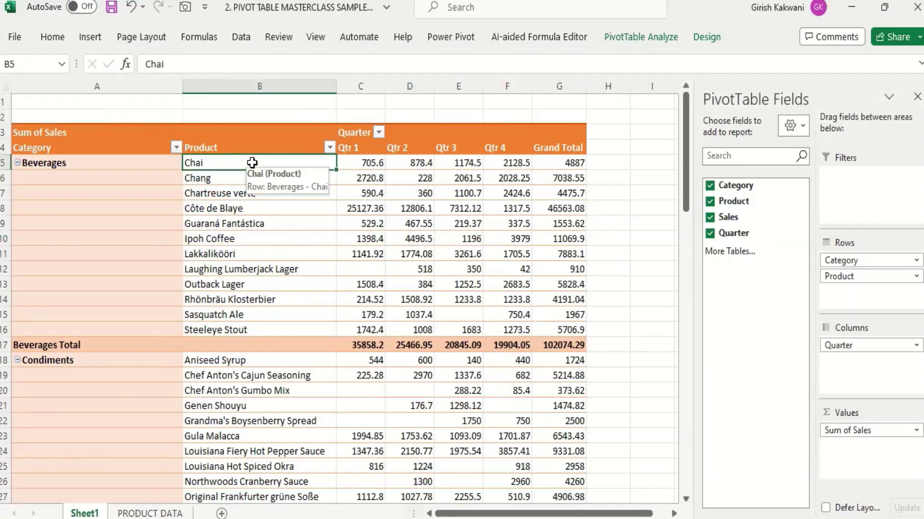